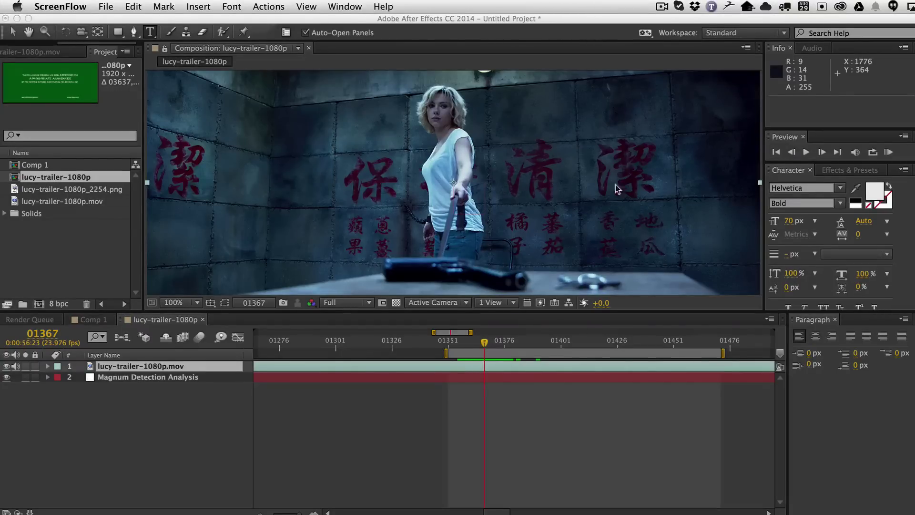
# - Bring the Magnum Edit Detector window over the composition and review its result types and naming keywords
pyautogui.click(613, 399)
pyautogui.moveTo(809, 373); pyautogui.dragTo(733, 213)
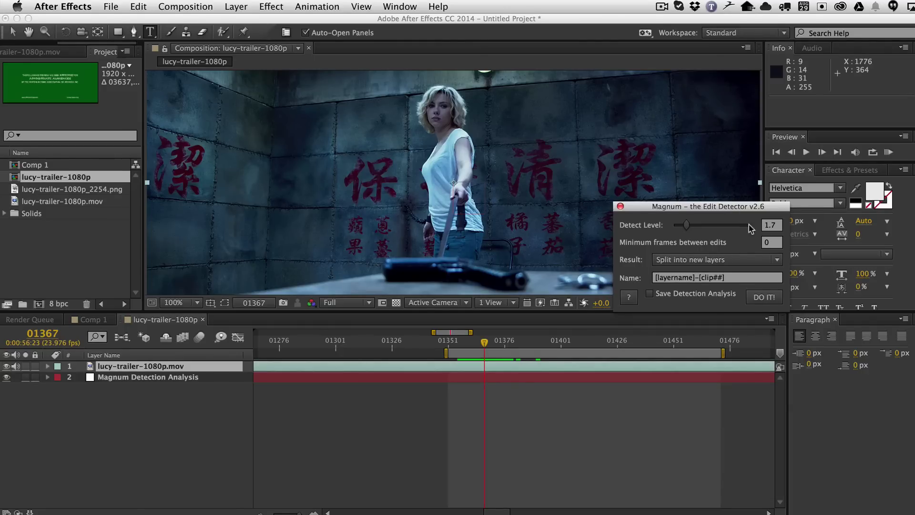
pyautogui.click(698, 260)
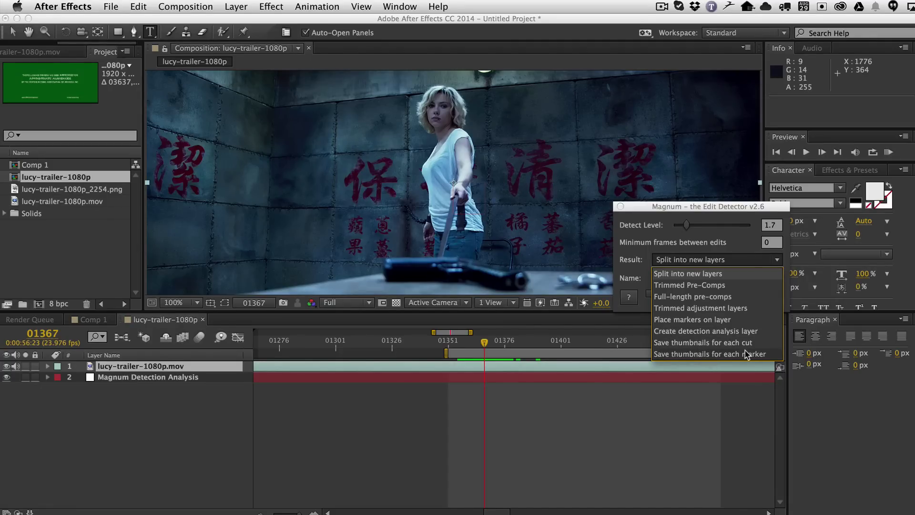
pyautogui.click(683, 398)
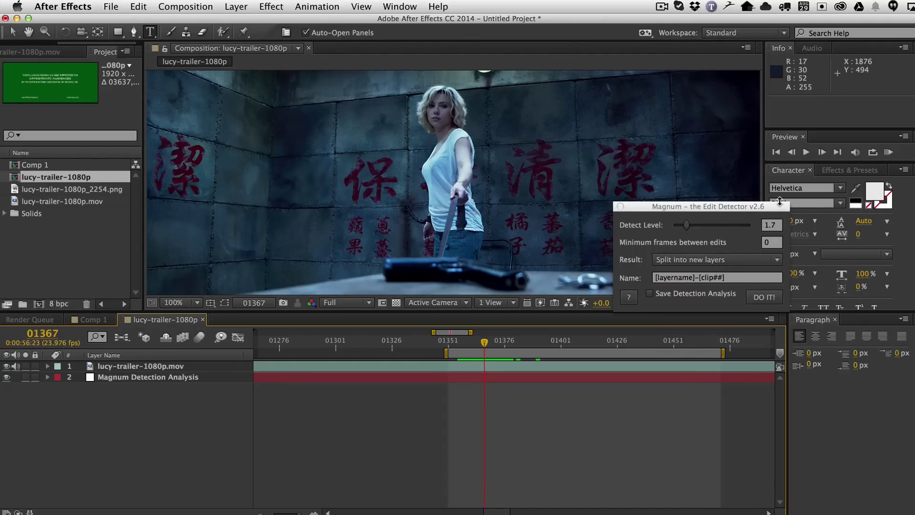
pyautogui.moveTo(654, 276)
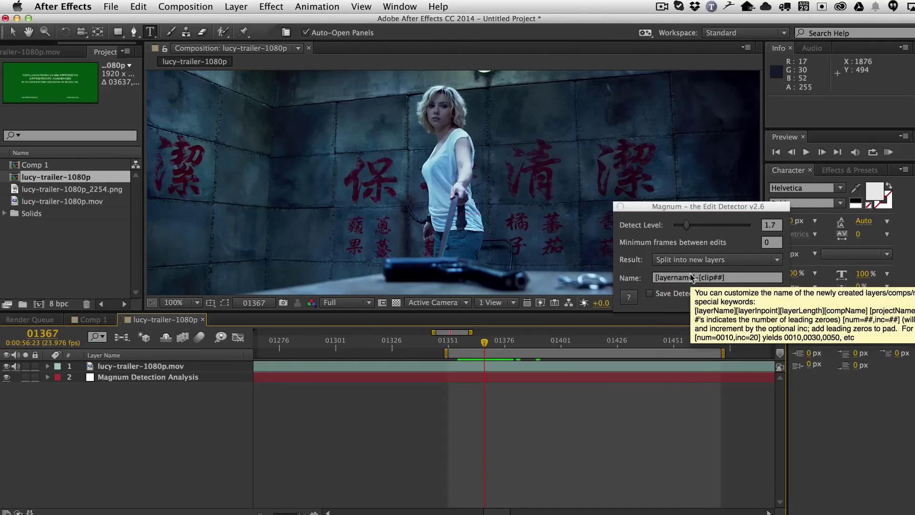
pyautogui.moveTo(687, 207); pyautogui.dragTo(405, 212)
pyautogui.moveTo(382, 288)
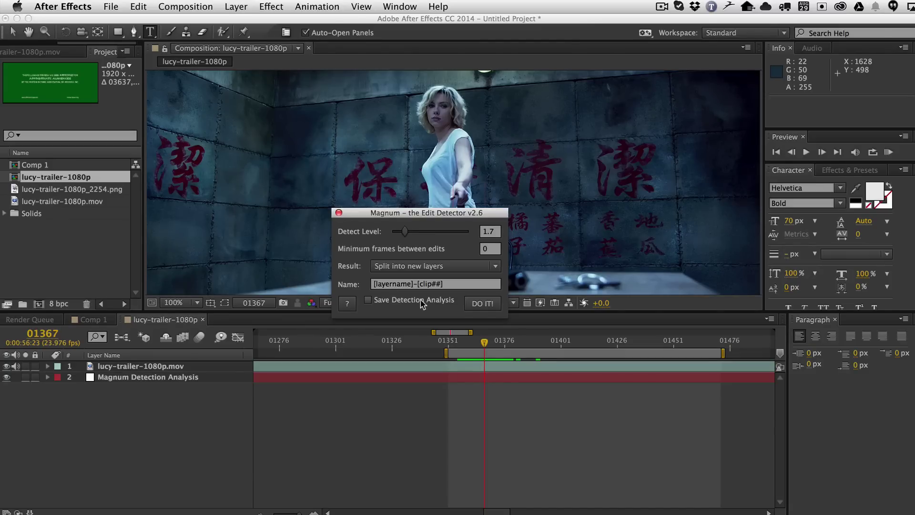
# - Rename the lucy-trailer-1080p.mov layer as lucy
pyautogui.click(125, 367)
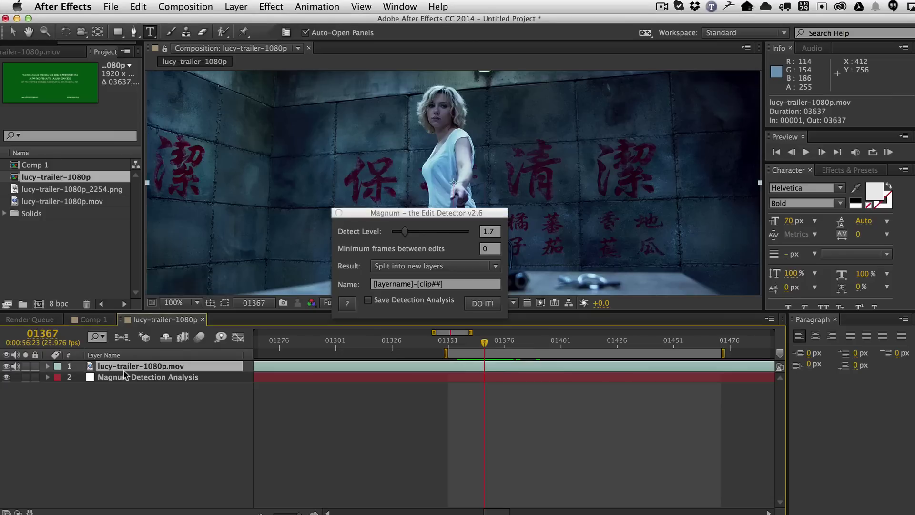
pyautogui.press('Return')
pyautogui.write('lucy')
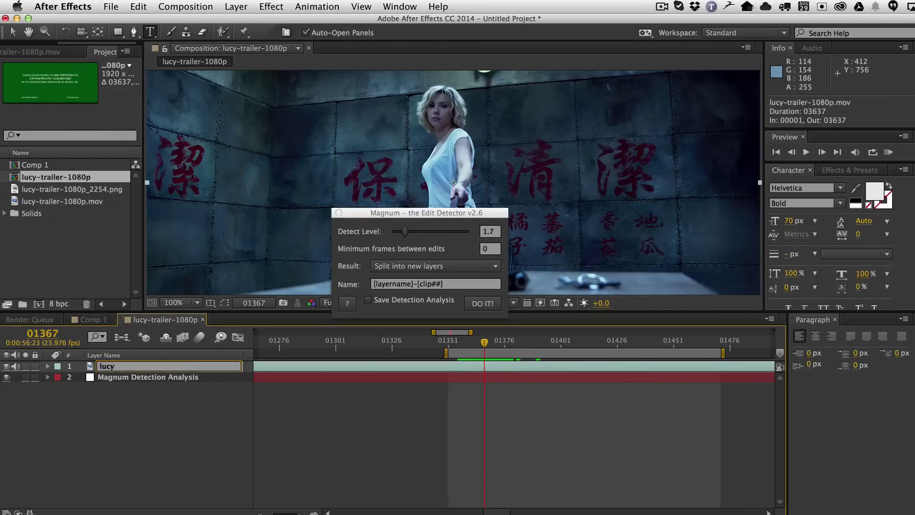
pyautogui.press('Return')
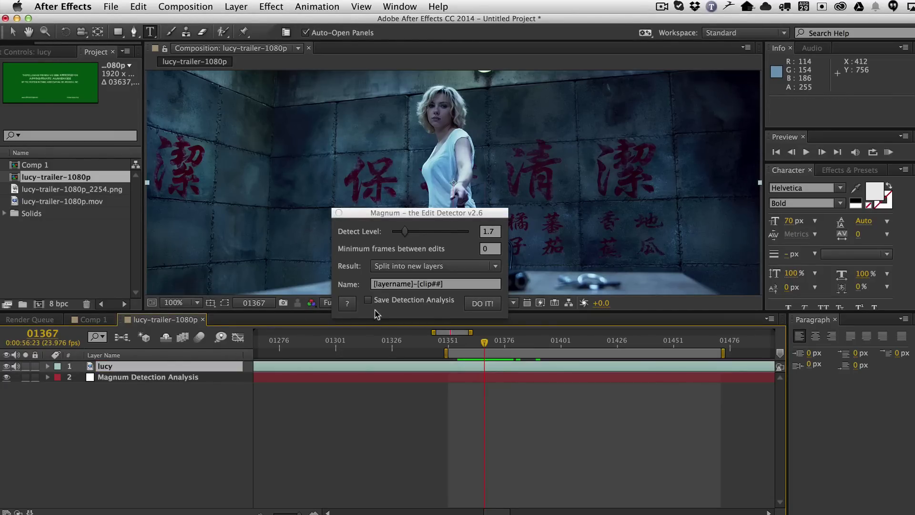
# - Replace the clip keyword in the detector's naming pattern so it reads [layername]-[num=0010]
pyautogui.moveTo(420, 284); pyautogui.dragTo(438, 283)
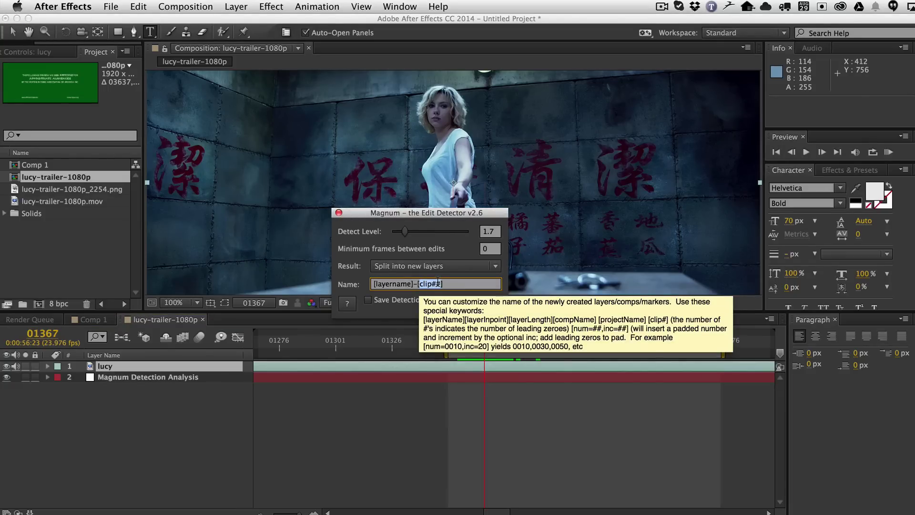
pyautogui.write('num=')
pyautogui.write('0010')
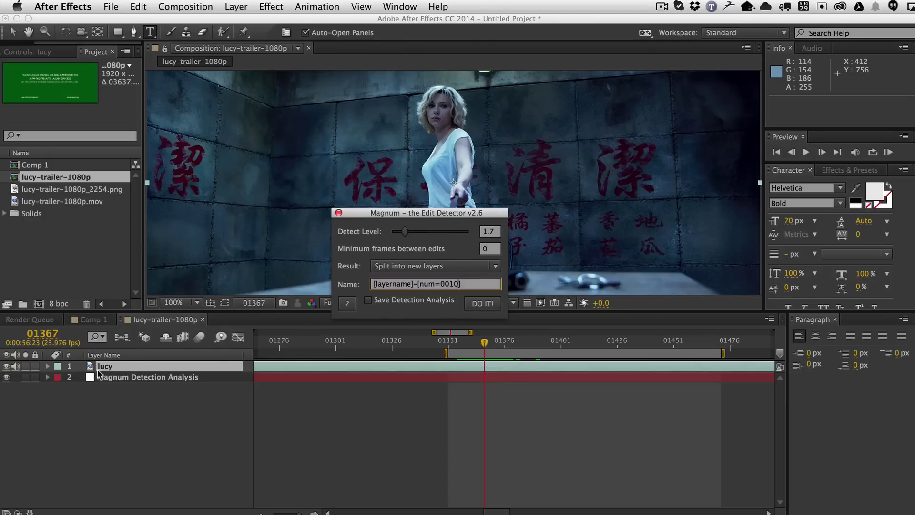
# - Try splitting the lucy layer into new layers using the existing detection analysis, and undo the split
pyautogui.click(482, 303)
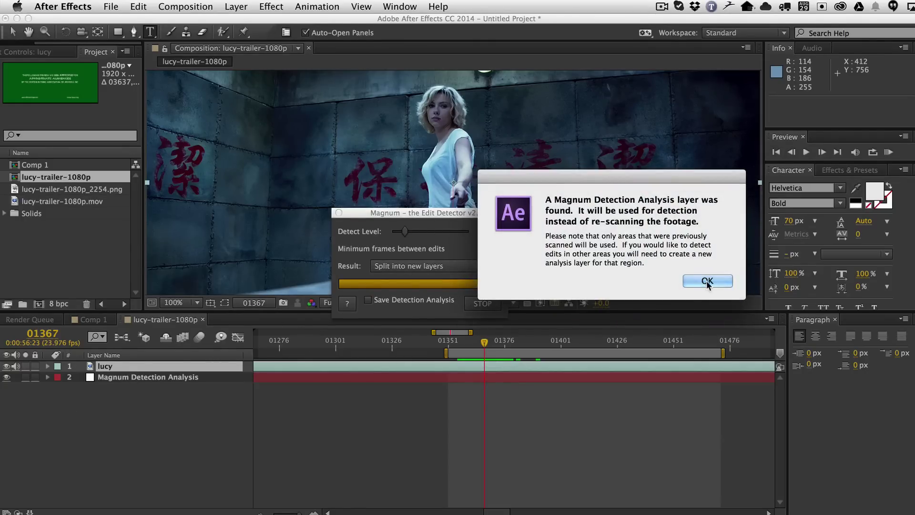
pyautogui.click(704, 282)
pyautogui.click(721, 261)
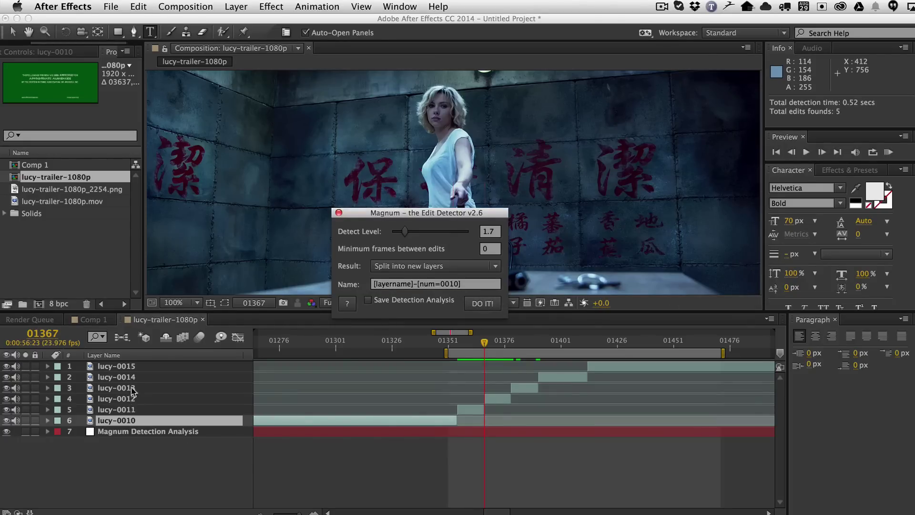
pyautogui.press('super+z')
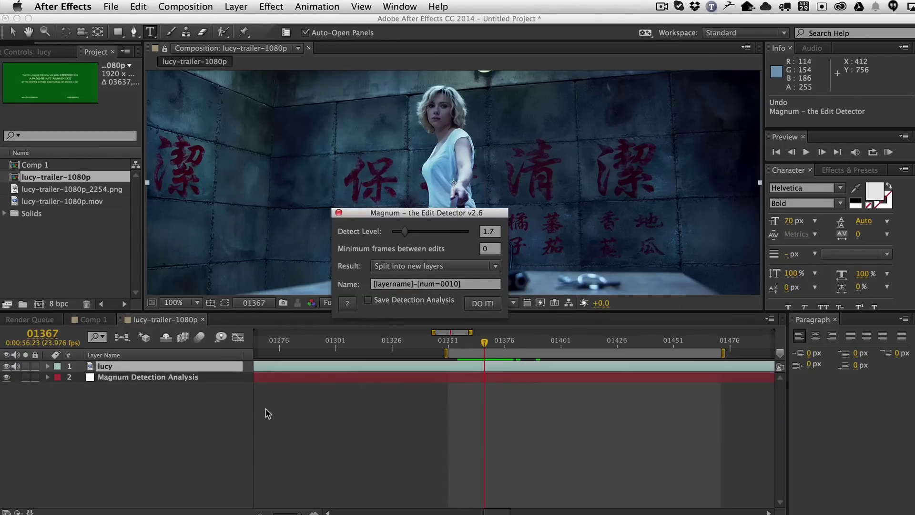
# - Extend the naming pattern to [layername]-[num=0010,inc=10] and split the lucy layer into new layers using the existing detection analysis
pyautogui.click(458, 284)
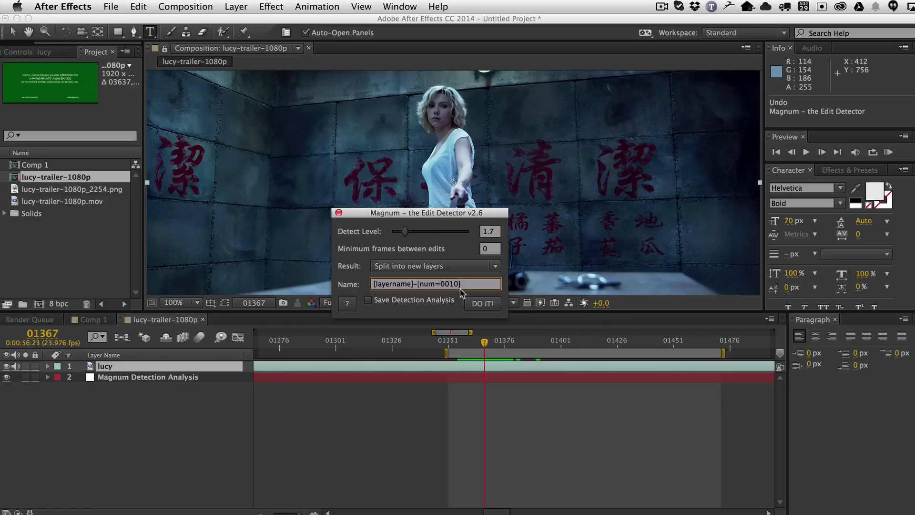
pyautogui.moveTo(461, 292)
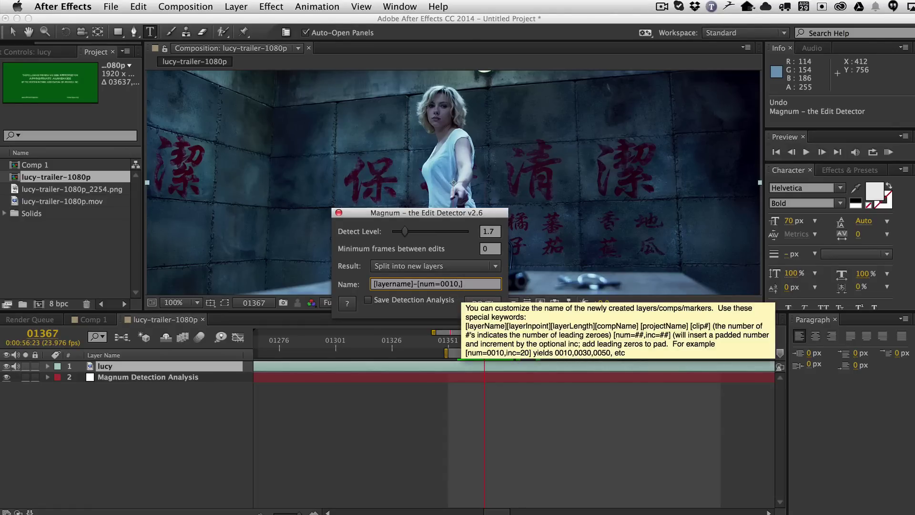
pyautogui.write(',inc=10')
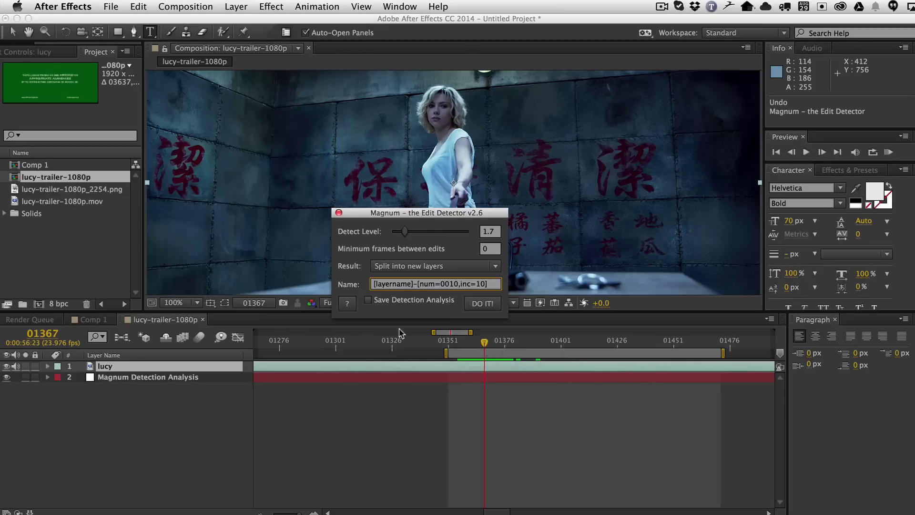
pyautogui.click(489, 305)
pyautogui.click(696, 282)
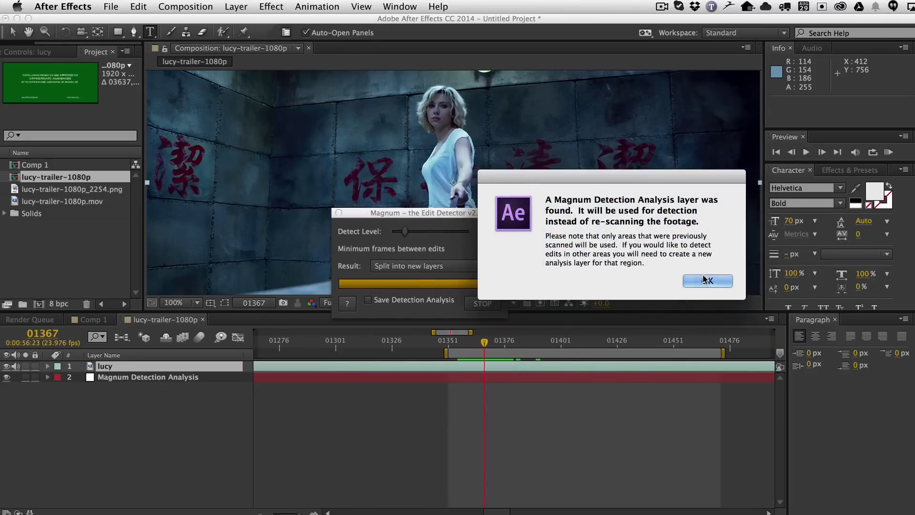
pyautogui.click(707, 259)
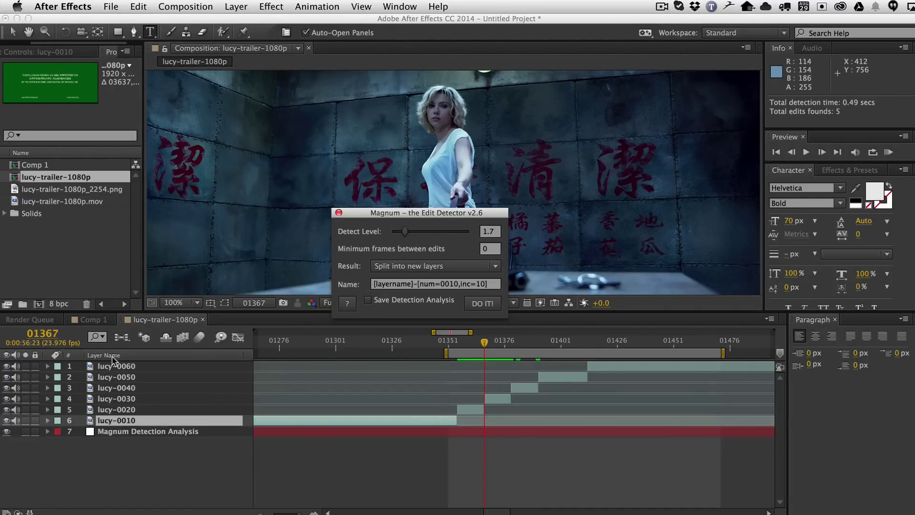
# - Set the detector's result type to Save thumbnails for each cut
pyautogui.click(439, 266)
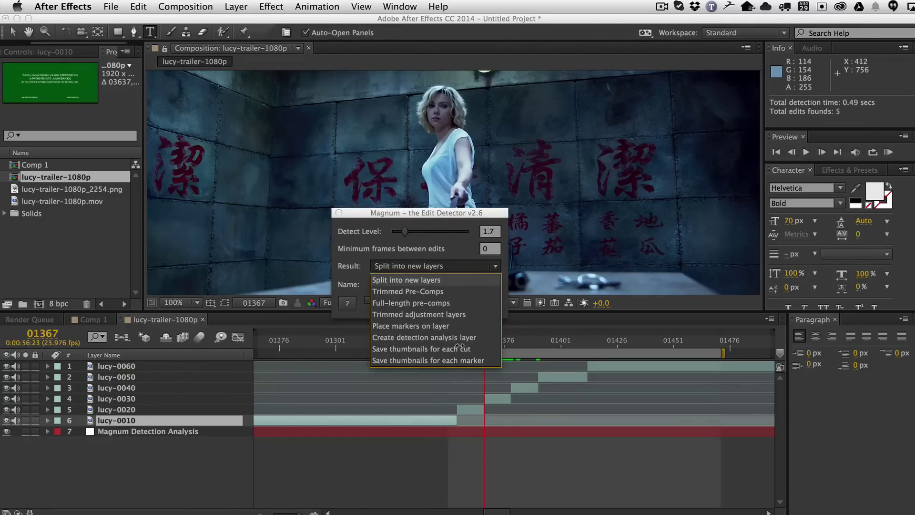
pyautogui.click(426, 349)
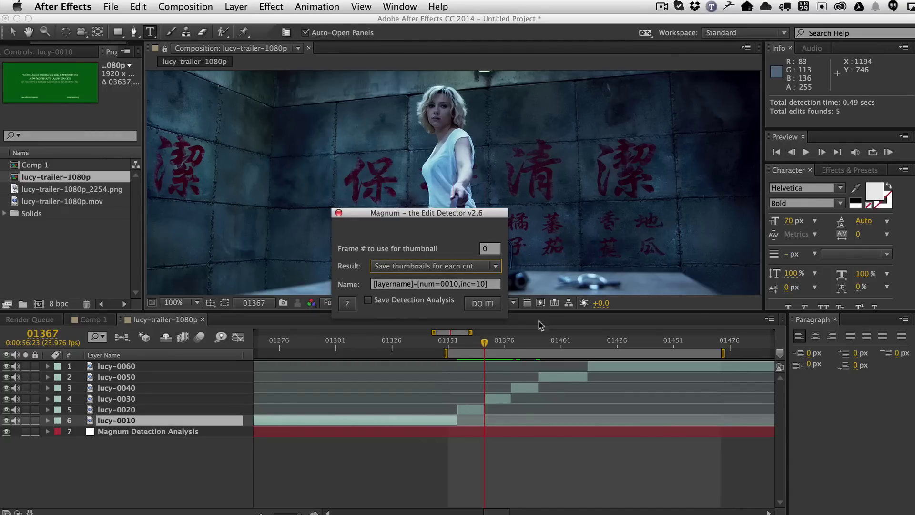
# - Go to the first frame of lucy-0020 and examine the shot frame by frame over the following ten frames
pyautogui.click(123, 410)
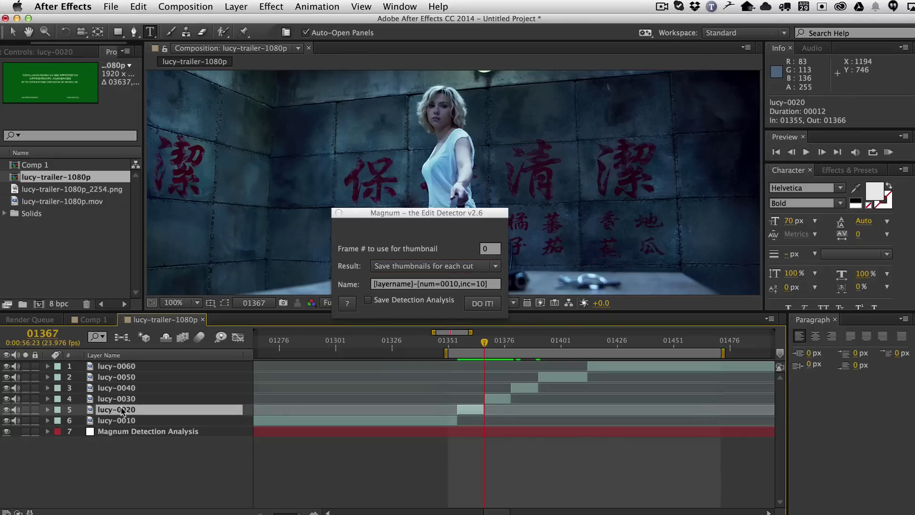
pyautogui.press('i')
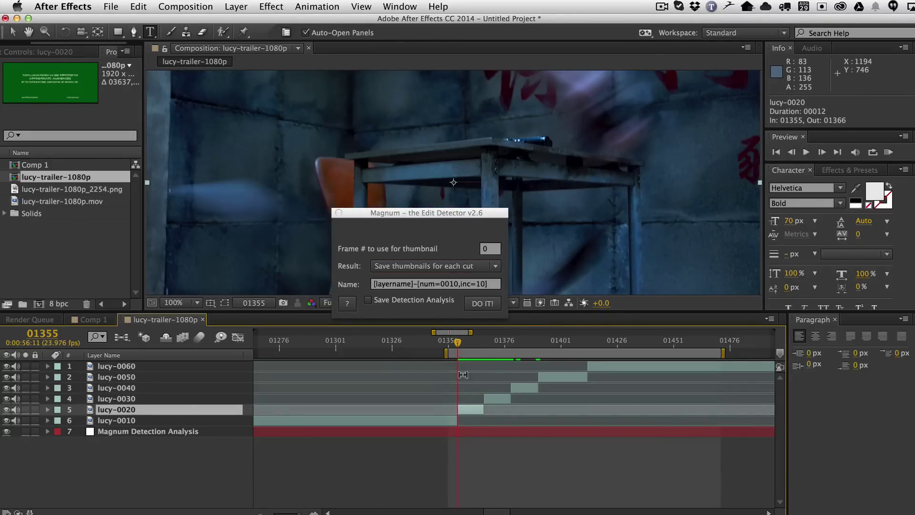
pyautogui.moveTo(443, 216); pyautogui.dragTo(356, 263)
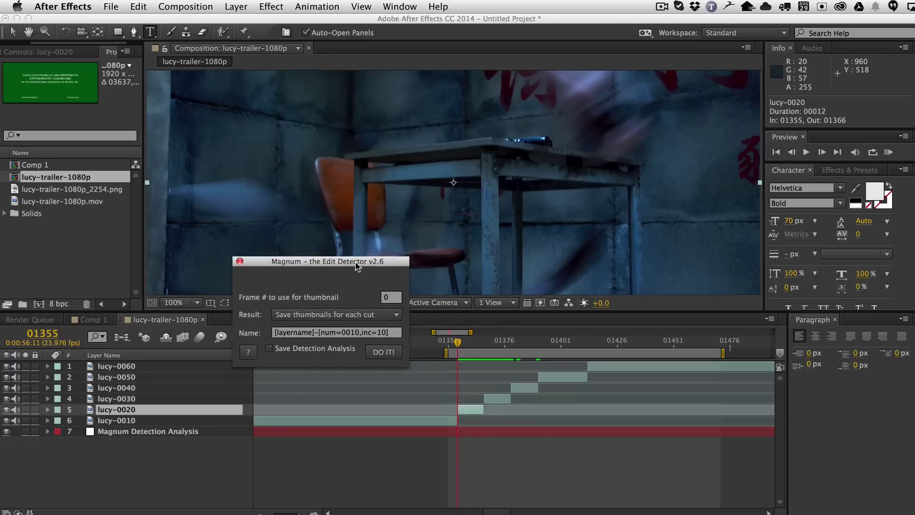
pyautogui.click(823, 152)
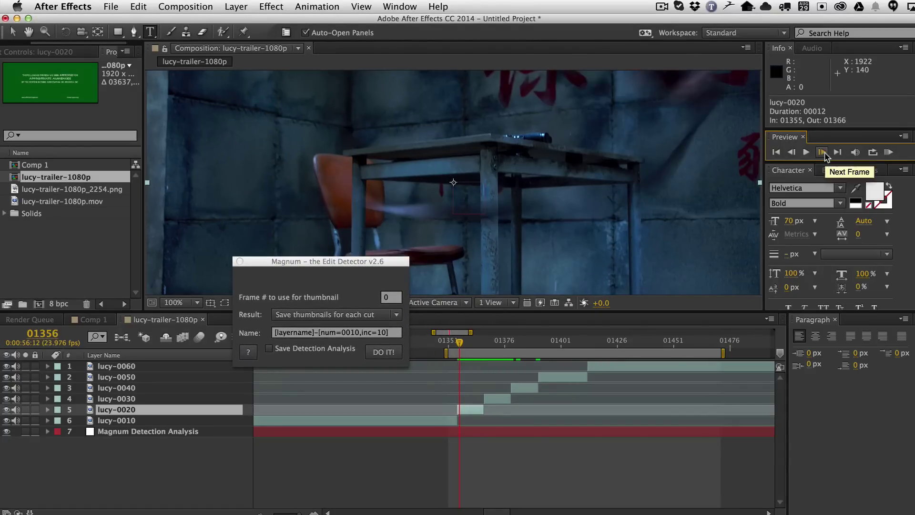
pyautogui.click(823, 152)
pyautogui.click(823, 152)
pyautogui.click(823, 152)
pyautogui.click(823, 152)
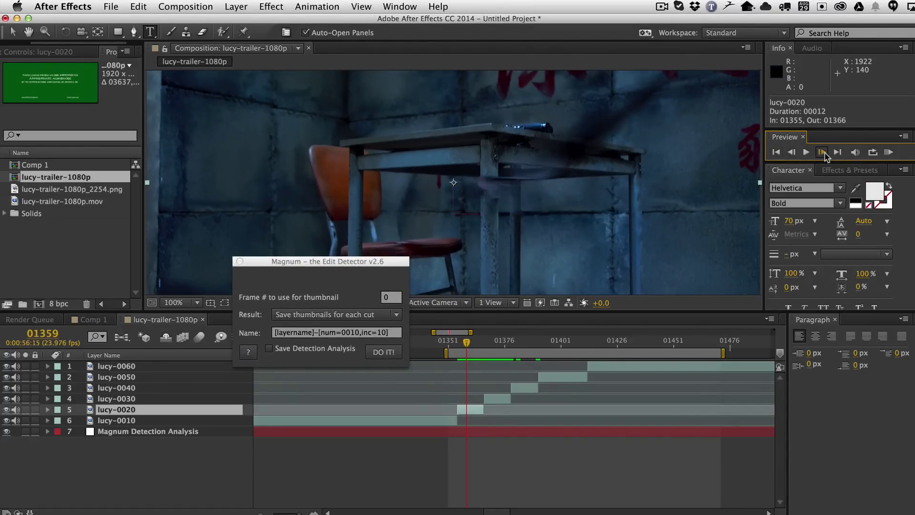
pyautogui.click(822, 152)
pyautogui.click(823, 153)
pyautogui.click(823, 153)
pyautogui.click(823, 152)
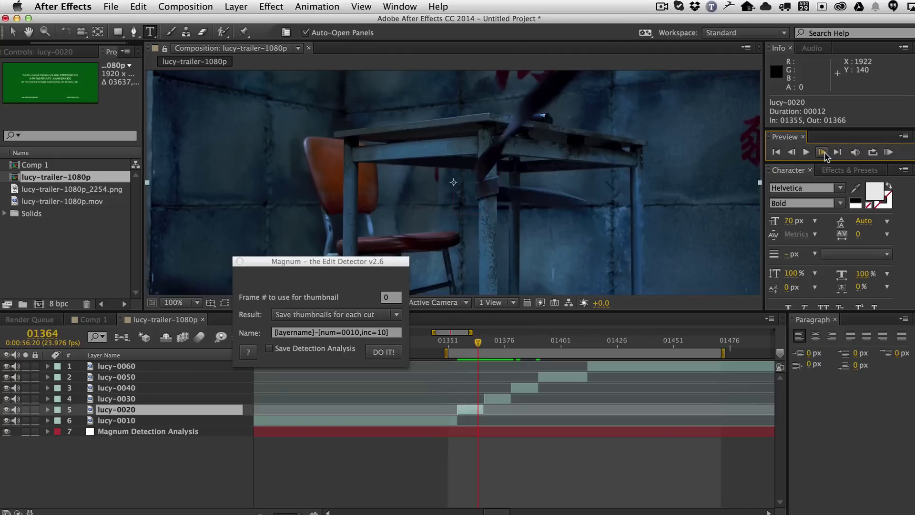
pyautogui.click(823, 153)
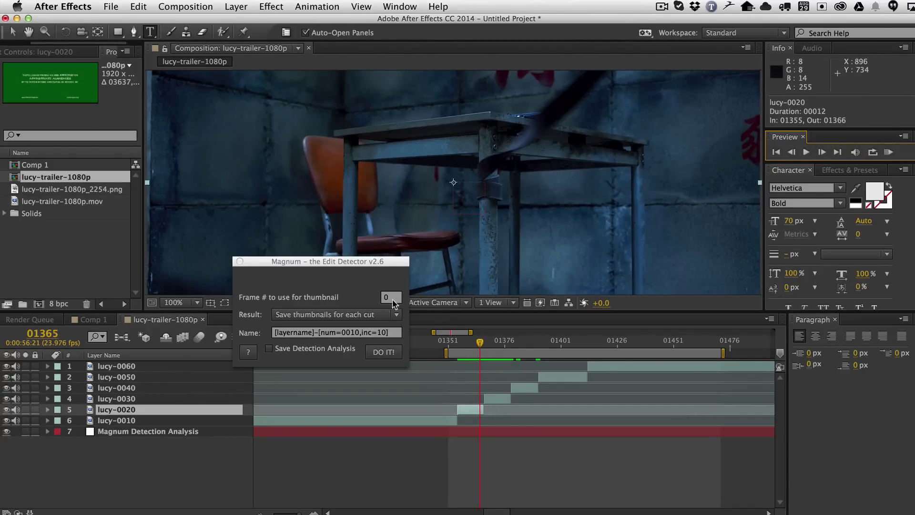
# - Try 10 as the frame number to use for thumbnails, and reset it to 0
pyautogui.click(362, 299)
pyautogui.write('10')
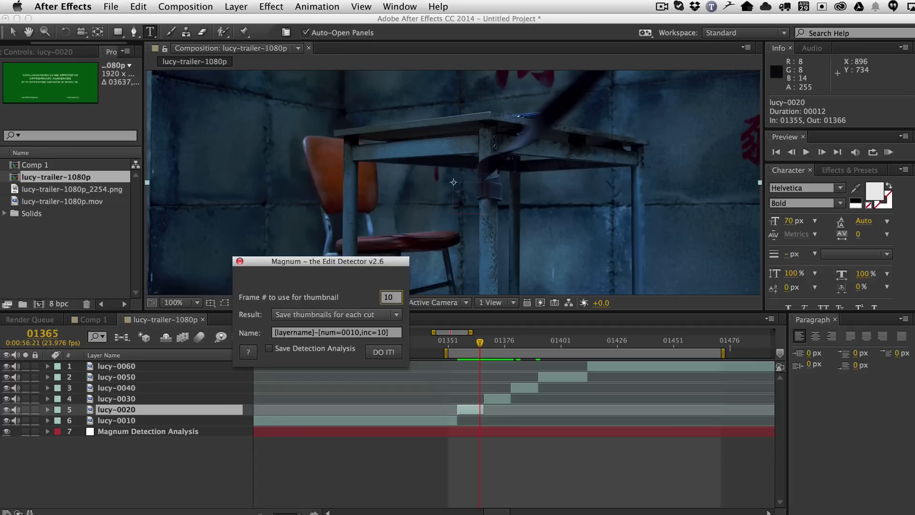
pyautogui.doubleClick(396, 297)
pyautogui.write('0')
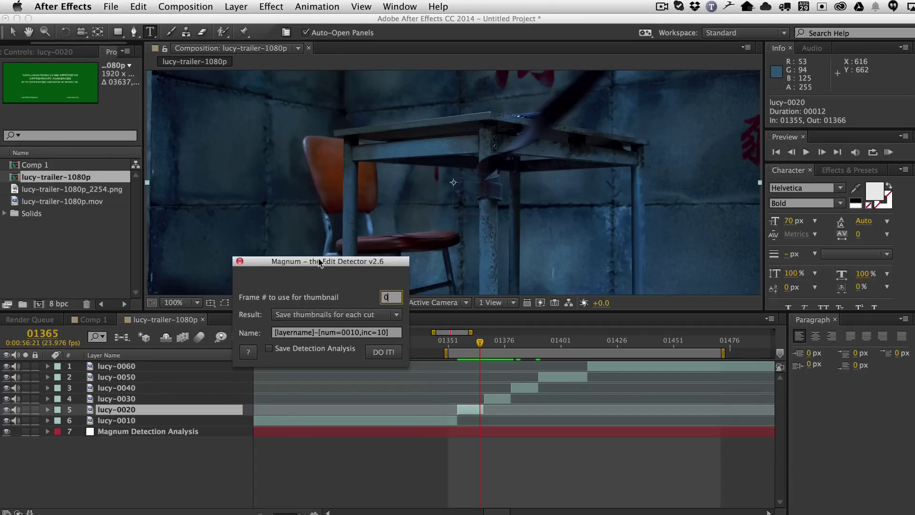
# - Move the detector window clear of the timeline and select all six layers from lucy-0010 to lucy-0060
pyautogui.moveTo(323, 261); pyautogui.dragTo(791, 298)
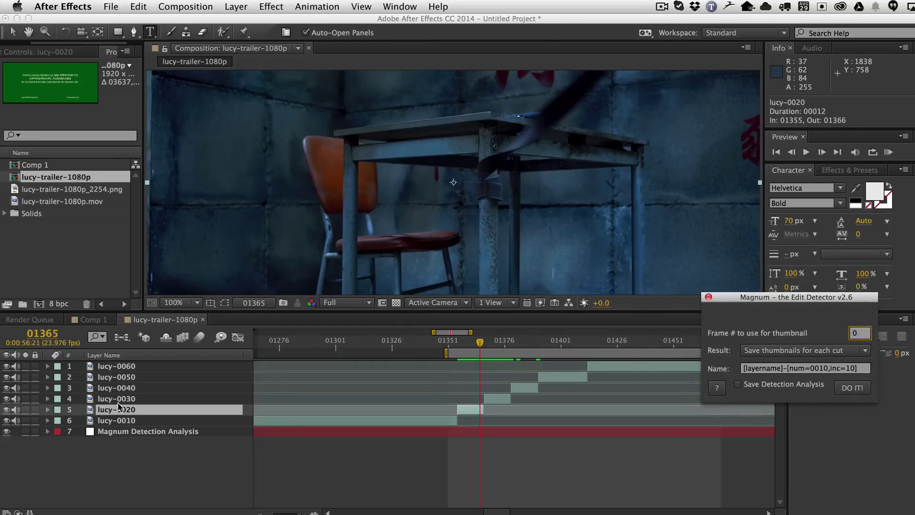
pyautogui.click(123, 420)
pyautogui.keyDown('shift'); pyautogui.click(131, 373); pyautogui.keyUp('shift')
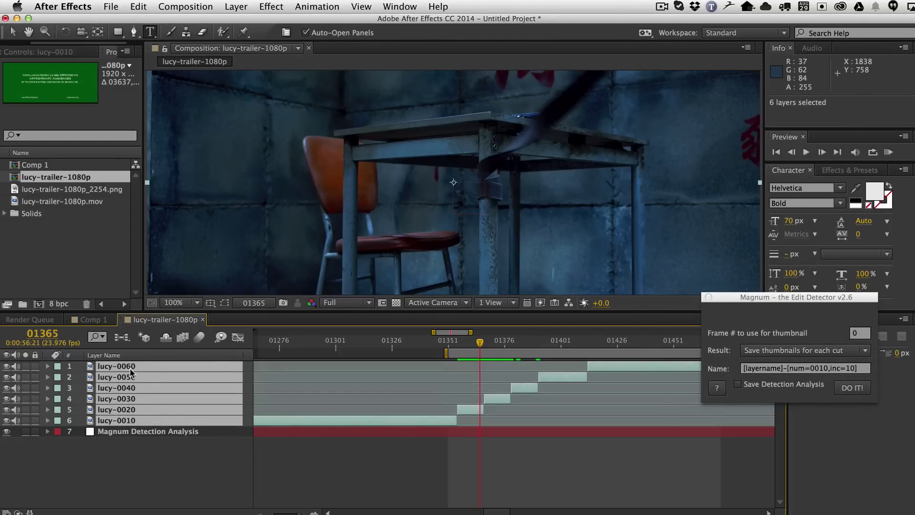
pyautogui.moveTo(730, 302); pyautogui.dragTo(782, 303)
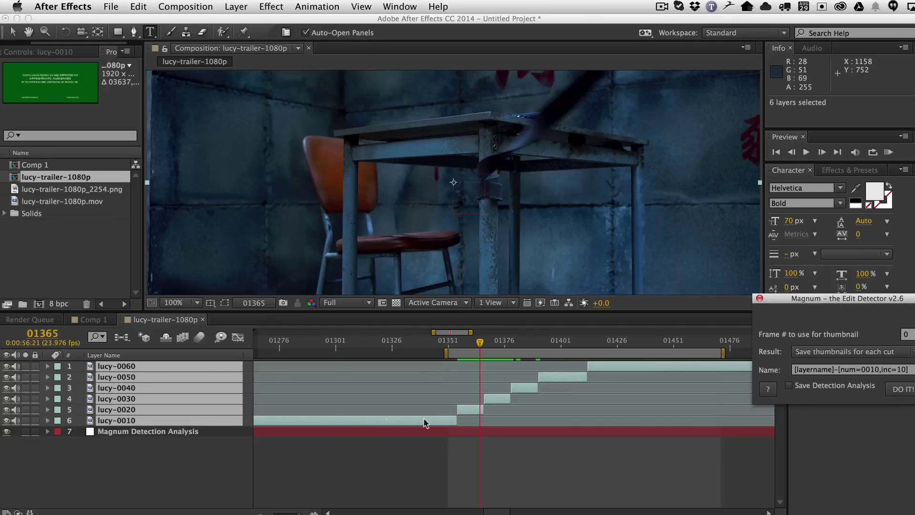
# - Trim the start of only the lucy-0010 layer to frame 01351, where the work area begins
pyautogui.click(448, 341)
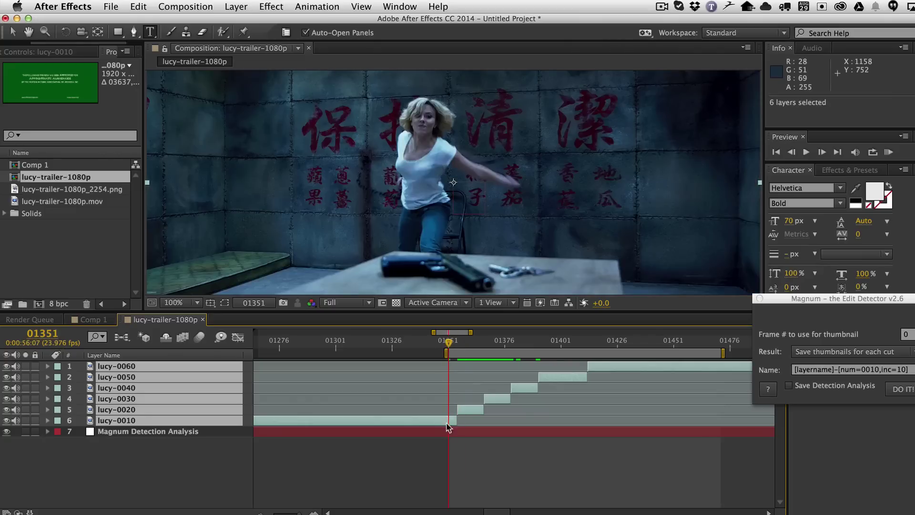
pyautogui.click(141, 484)
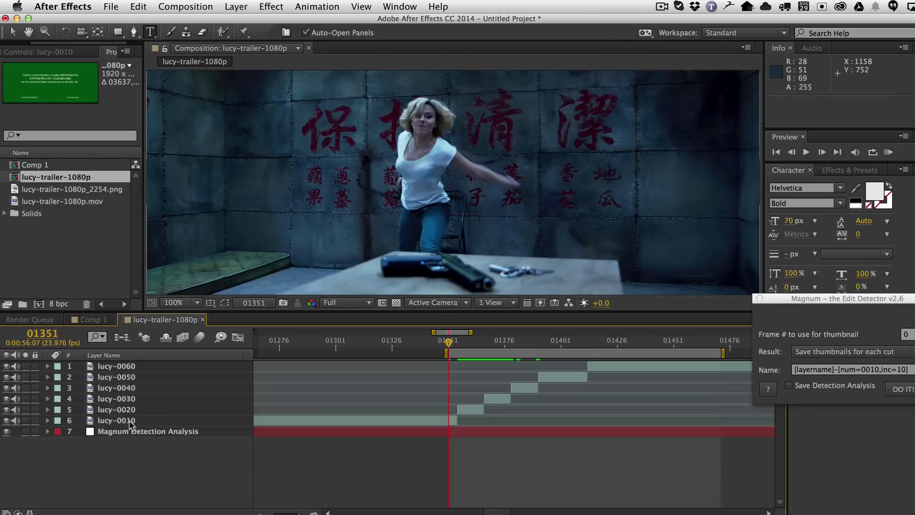
pyautogui.click(133, 420)
pyautogui.hotkey('alt', '[')
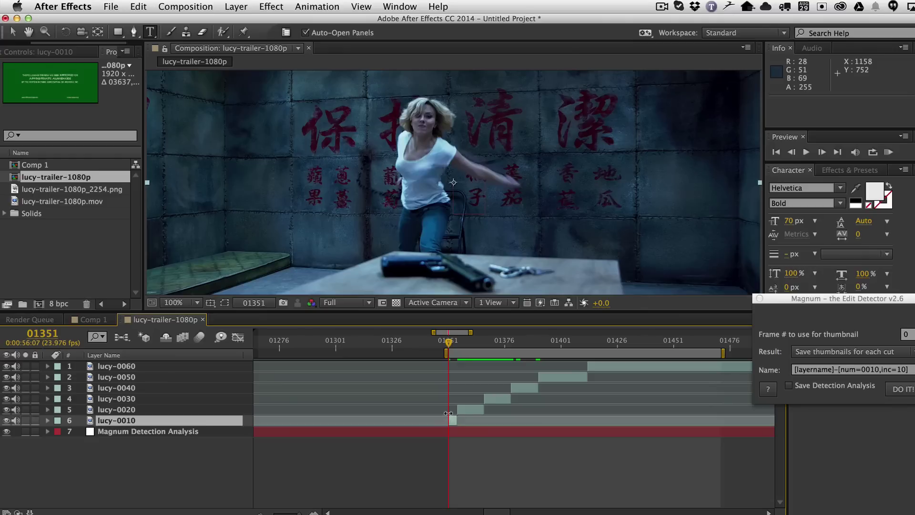
# - Select the layers lucy-0010 through lucy-0060 and export a thumbnail for each cut into the Test folder
pyautogui.press('=')
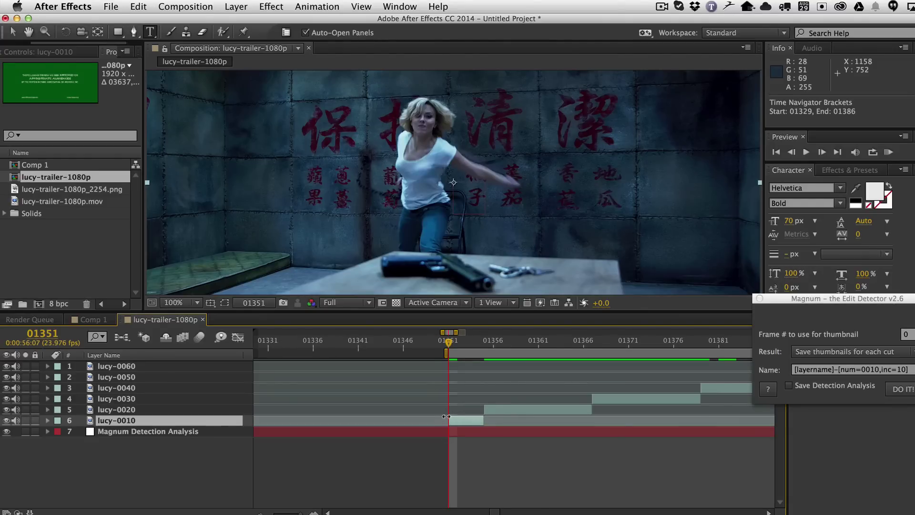
pyautogui.press('-')
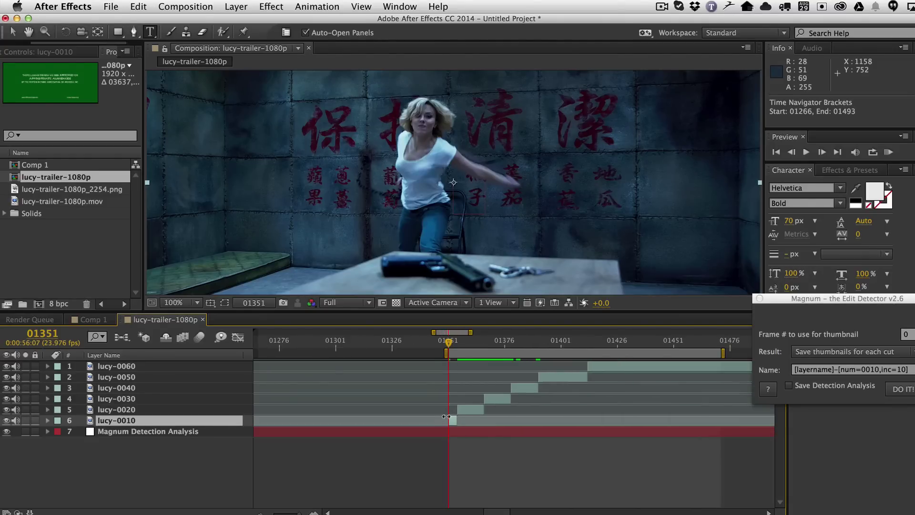
pyautogui.keyDown('shift'); pyautogui.click(126, 371); pyautogui.keyUp('shift')
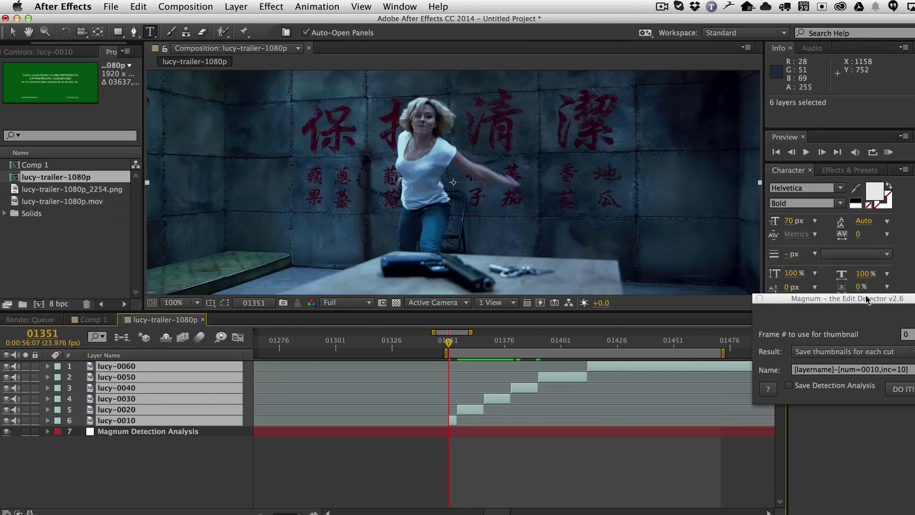
pyautogui.moveTo(868, 299); pyautogui.dragTo(701, 227)
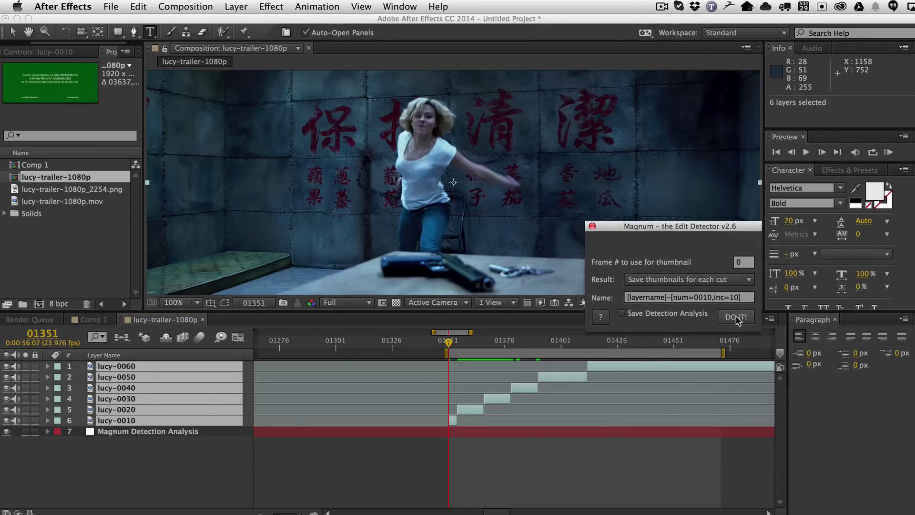
pyautogui.click(736, 318)
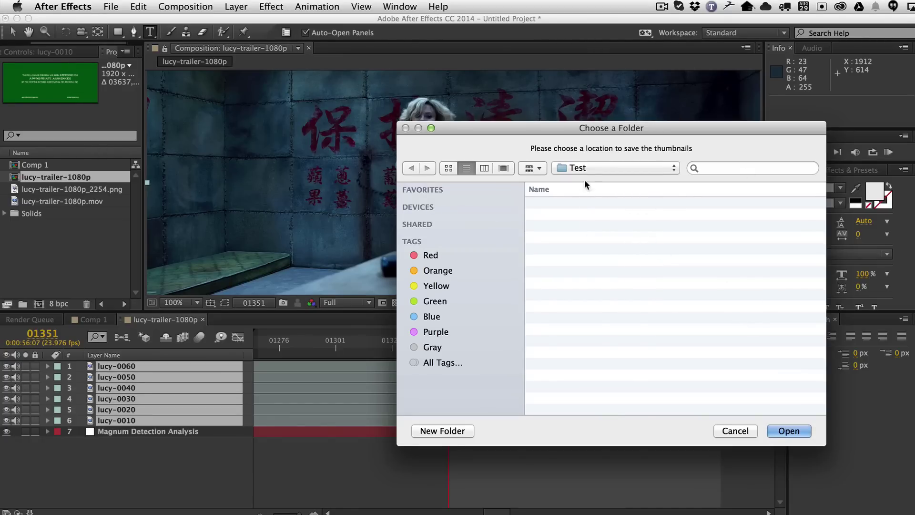
pyautogui.click(790, 432)
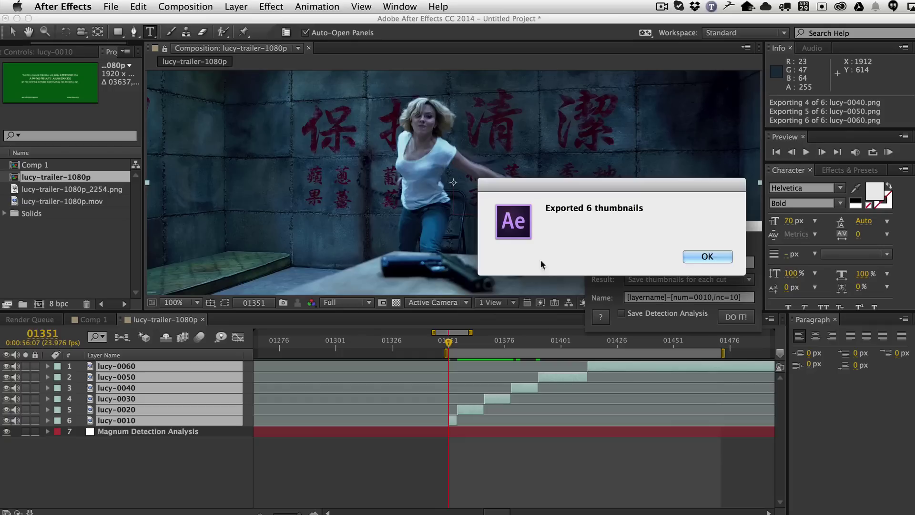
pyautogui.click(708, 257)
# - Switch to Finder and preview the exported thumbnails in the Test folder, starting with lucy-0010.png
pyautogui.press('super+Tab')
pyautogui.click(113, 381)
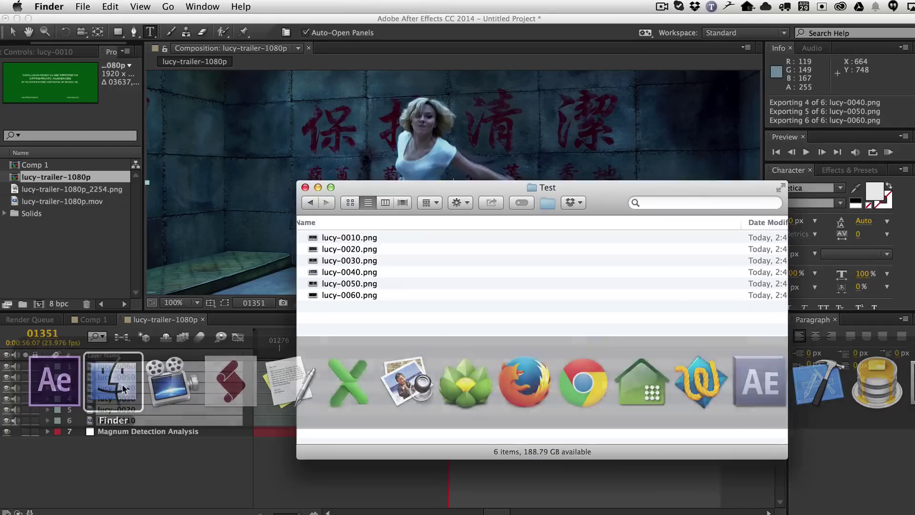
pyautogui.click(351, 237)
pyautogui.press('space')
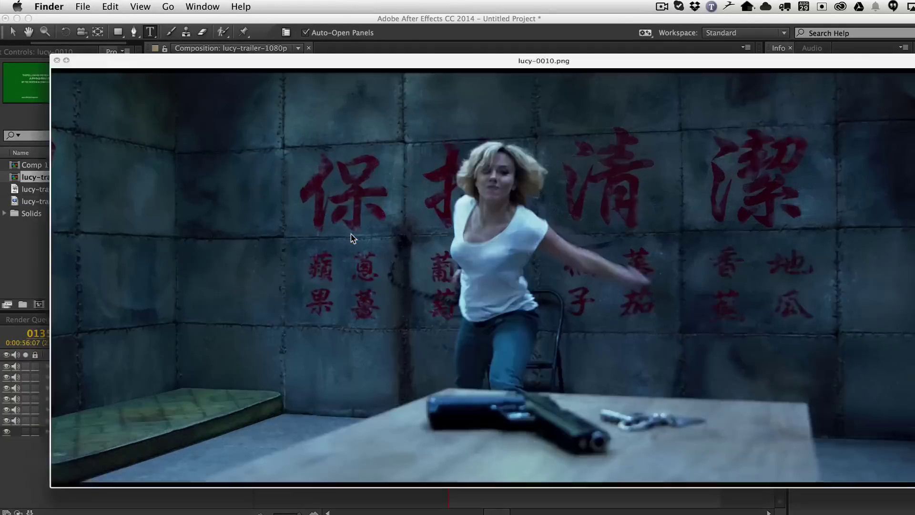
pyautogui.press('Down')
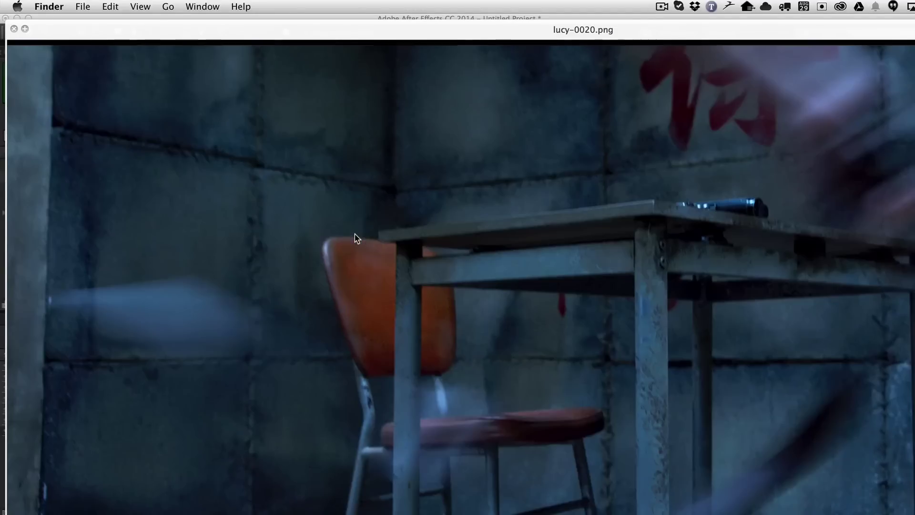
pyautogui.press('Down')
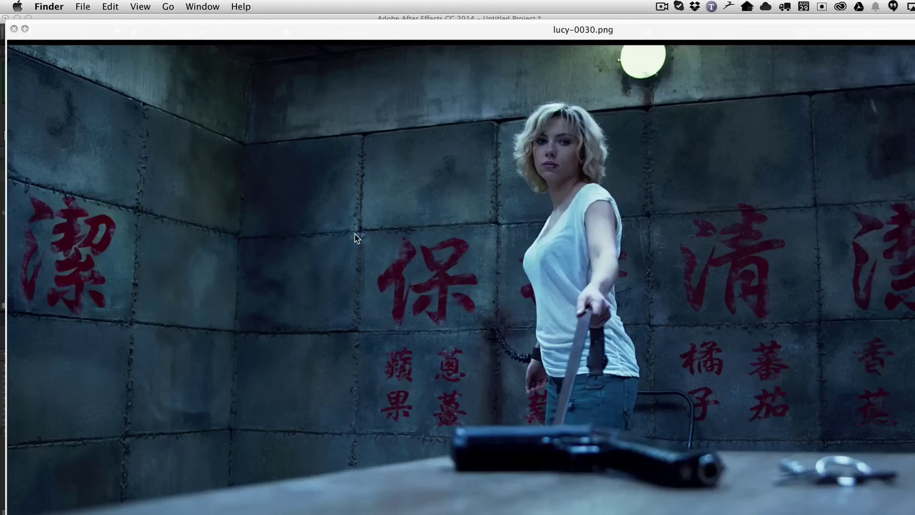
pyautogui.press('Down')
pyautogui.press('Up')
pyautogui.press('Up')
pyautogui.press('space')
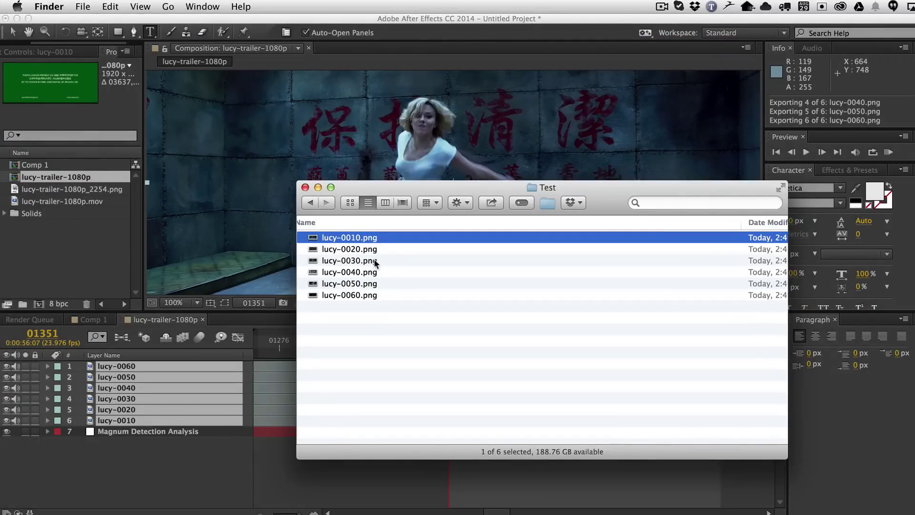
# - Switch back to After Effects and set the composition view to Quarter resolution at 50% magnification
pyautogui.click(220, 462)
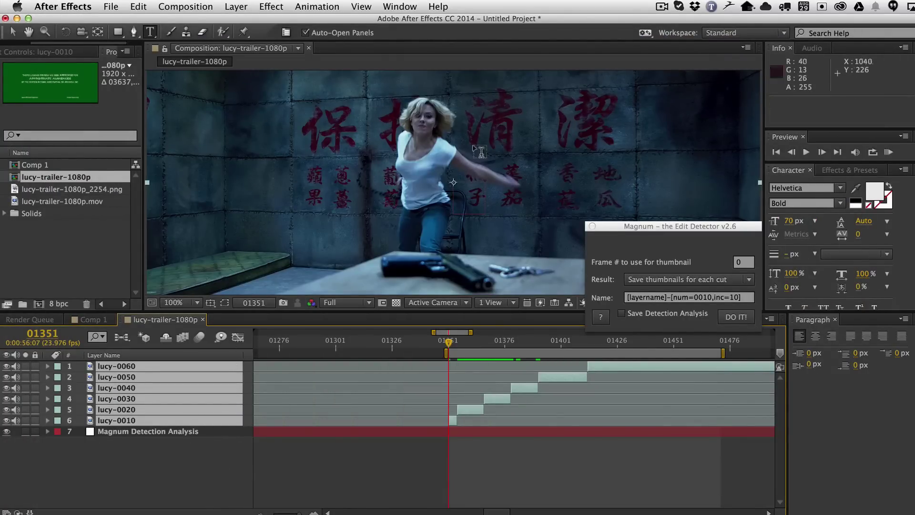
pyautogui.click(348, 302)
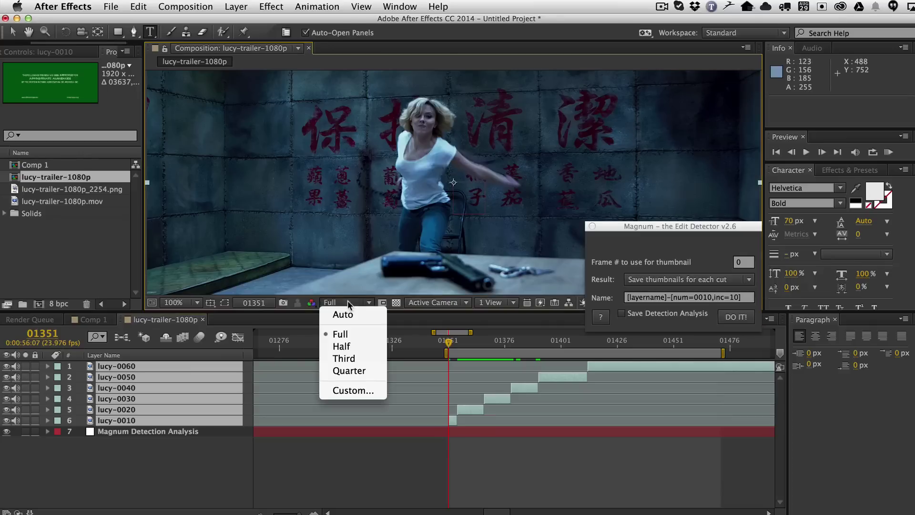
pyautogui.click(363, 372)
pyautogui.press(',')
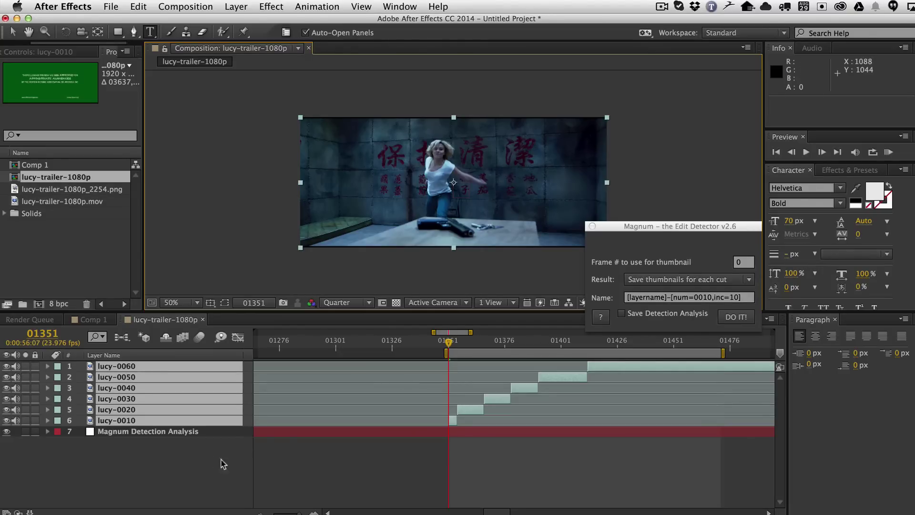
# - With no layers selected, draw a paragraph text box across most of the frame and rename its empty text layer as slate
pyautogui.click(392, 484)
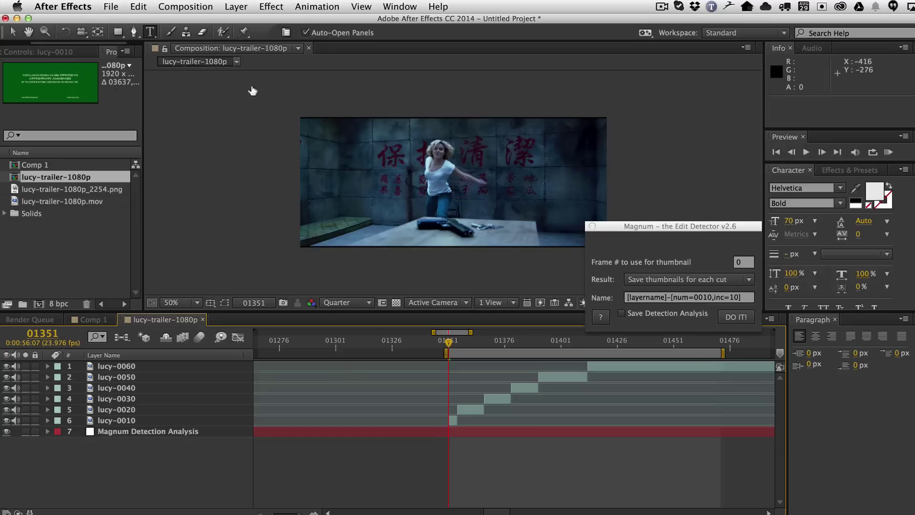
pyautogui.moveTo(316, 125)
pyautogui.mouseDown()
pyautogui.moveTo(493, 202)
pyautogui.moveTo(551, 240)
pyautogui.mouseUp()
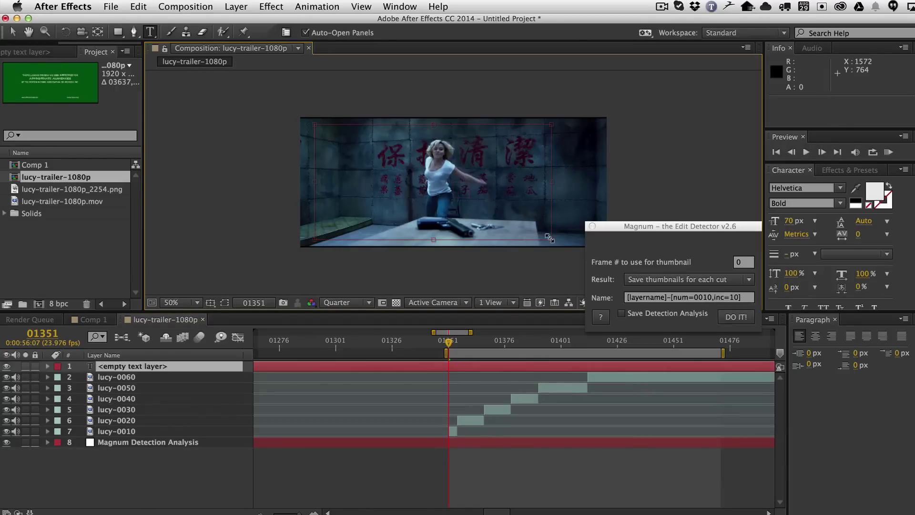
pyautogui.click(211, 476)
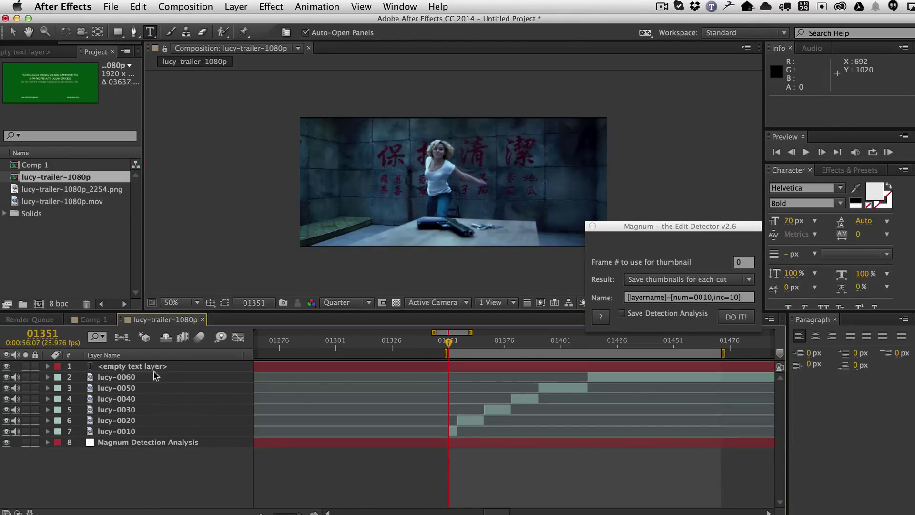
pyautogui.click(154, 367)
pyautogui.press('Return')
pyautogui.write('sl')
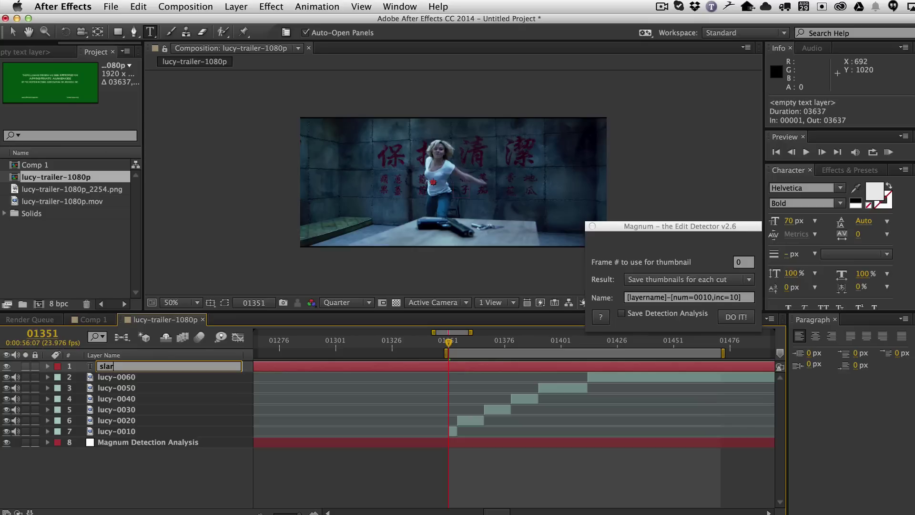
pyautogui.write('ate')
pyautogui.click(276, 474)
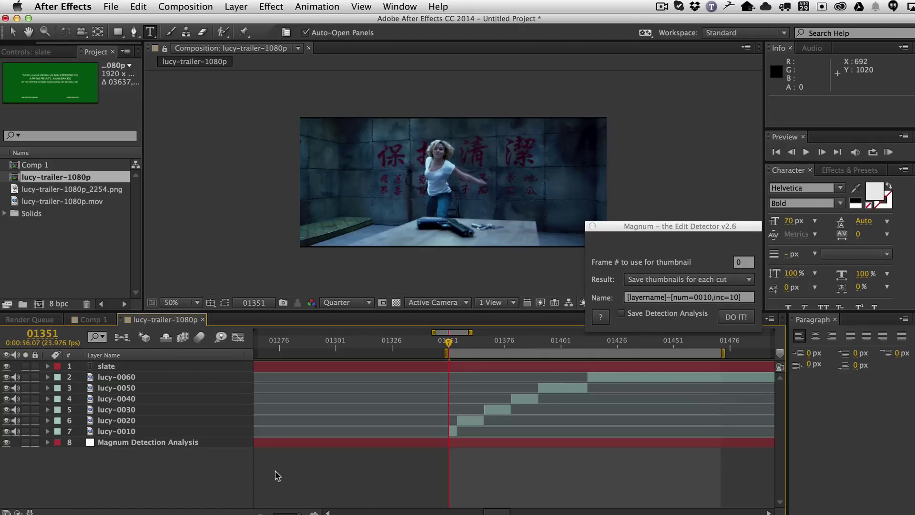
# - Enter "Shot: [layerName]" as the first line of the slate text
pyautogui.click(107, 371)
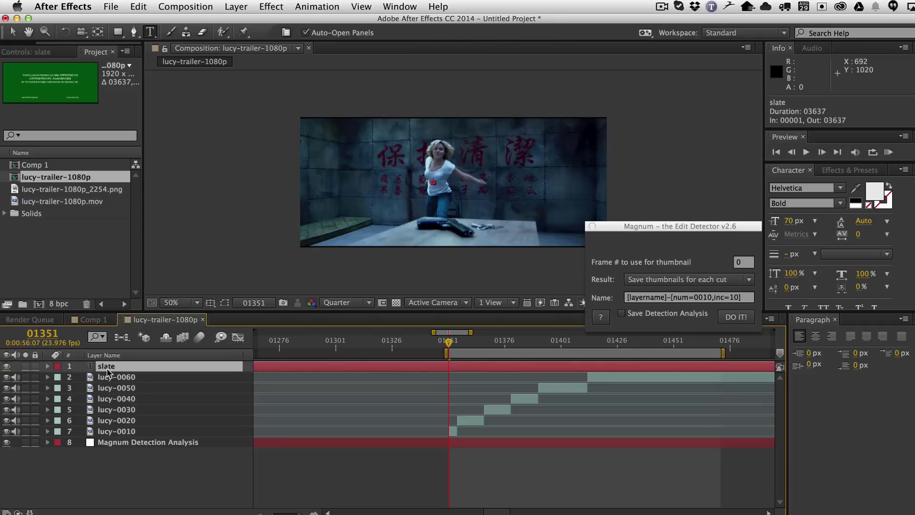
pyautogui.click(343, 144)
pyautogui.write('Shot')
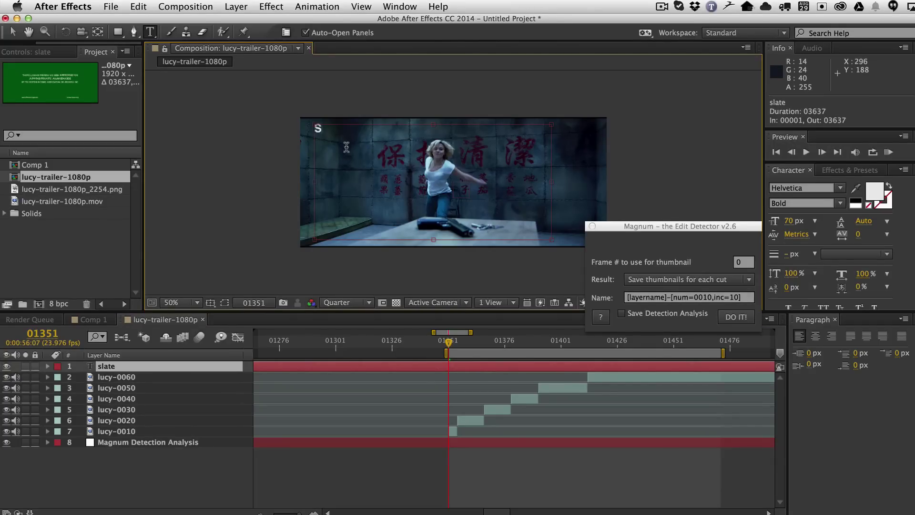
pyautogui.write(':')
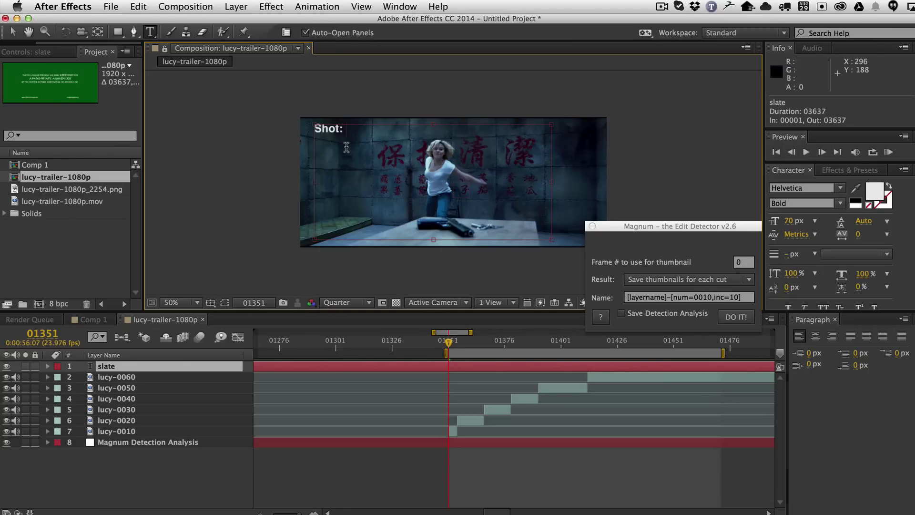
pyautogui.write(' [layername')
pyautogui.press('BackSpace')
pyautogui.press('BackSpace')
pyautogui.press('BackSpace')
pyautogui.press('BackSpace')
pyautogui.write('N')
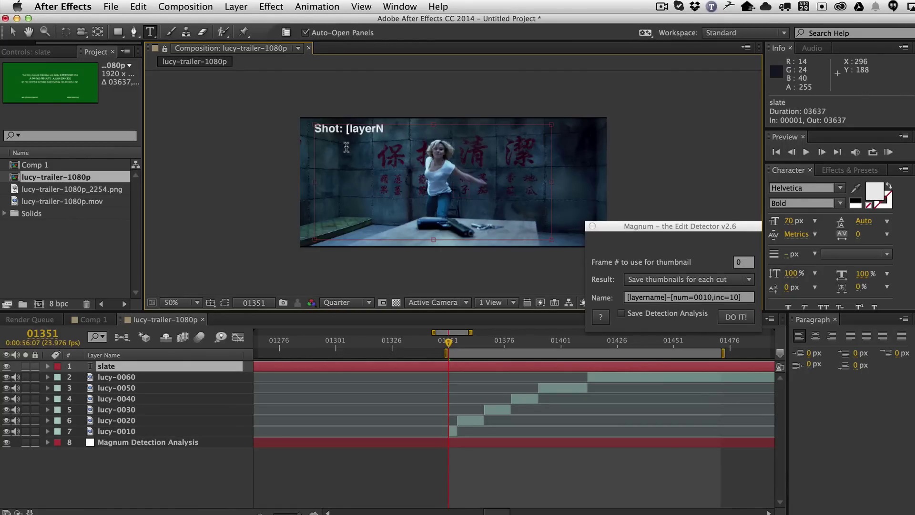
pyautogui.write('ame')
pyautogui.write(']')
# - Add a second line "Length: [layerLength]" to the slate text
pyautogui.write('Length')
pyautogui.write(':')
pyautogui.write(' [le')
pyautogui.write('yer')
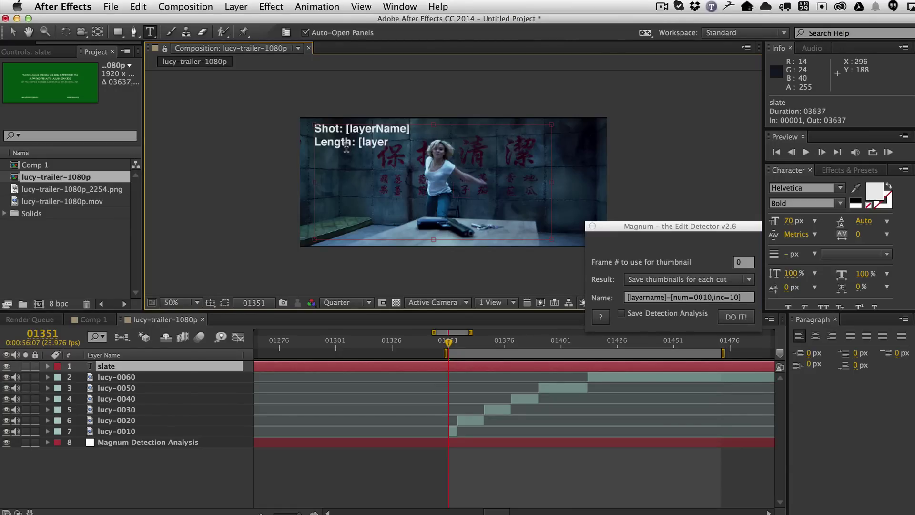
pyautogui.write('Length')
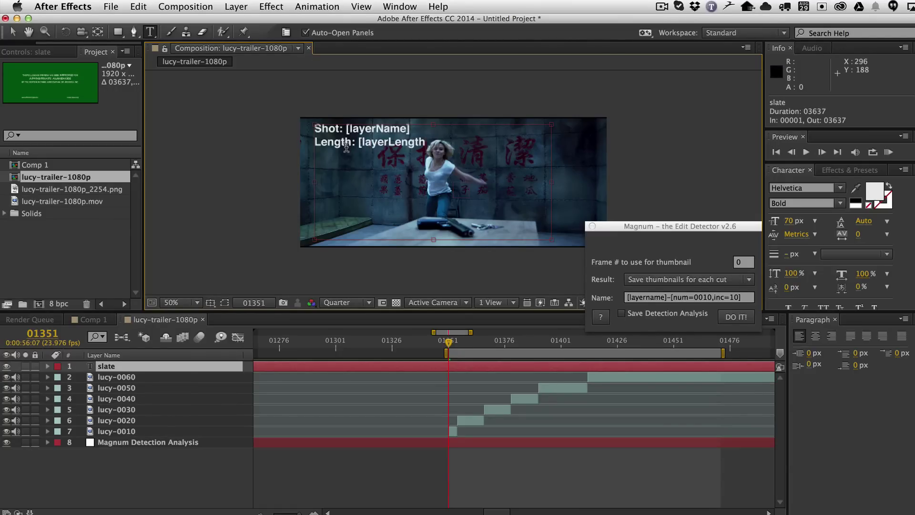
pyautogui.write(']')
# - Try the keyword [layerLengthFrames] on the slate's length line, and change it back to [layerLength]
pyautogui.write('Frames')
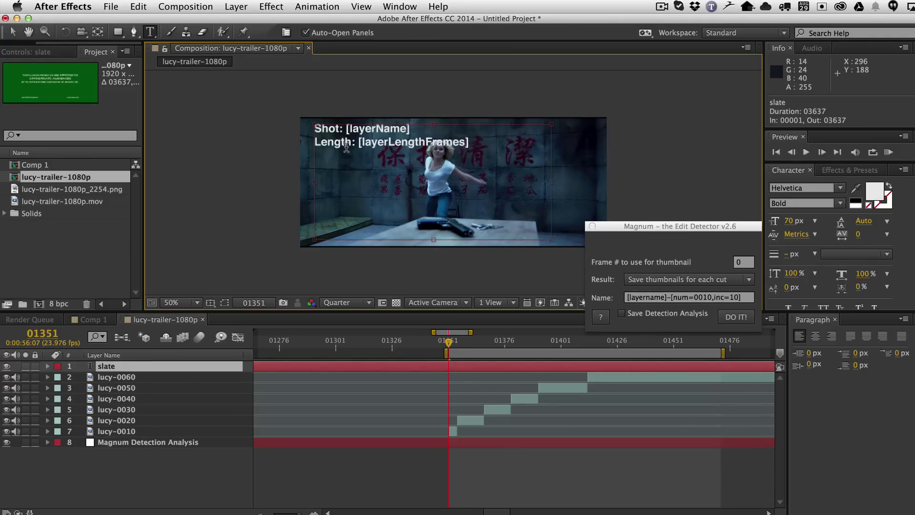
pyautogui.press('BackSpace')
pyautogui.press('BackSpace')
pyautogui.press('BackSpace')
pyautogui.press('BackSpace')
pyautogui.press('BackSpace')
pyautogui.press('BackSpace')
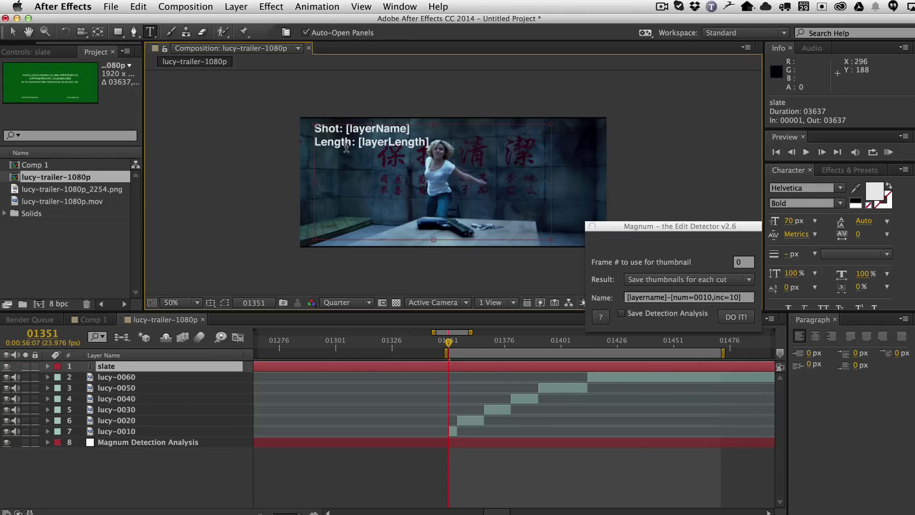
# - Add "Aug 29" below a blank line in the slate text and set the whole slate layer to Helvetica Regular
pyautogui.write('Aug 29')
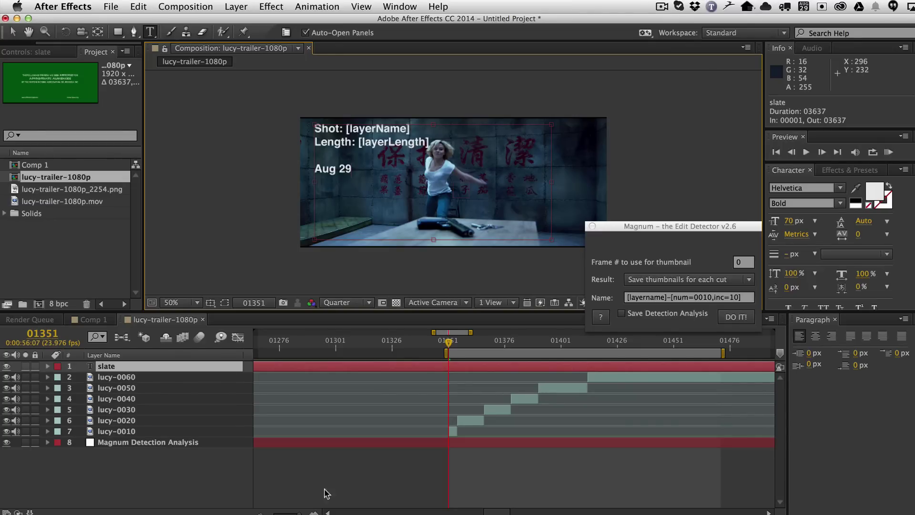
pyautogui.click(167, 463)
pyautogui.click(119, 377)
pyautogui.click(121, 368)
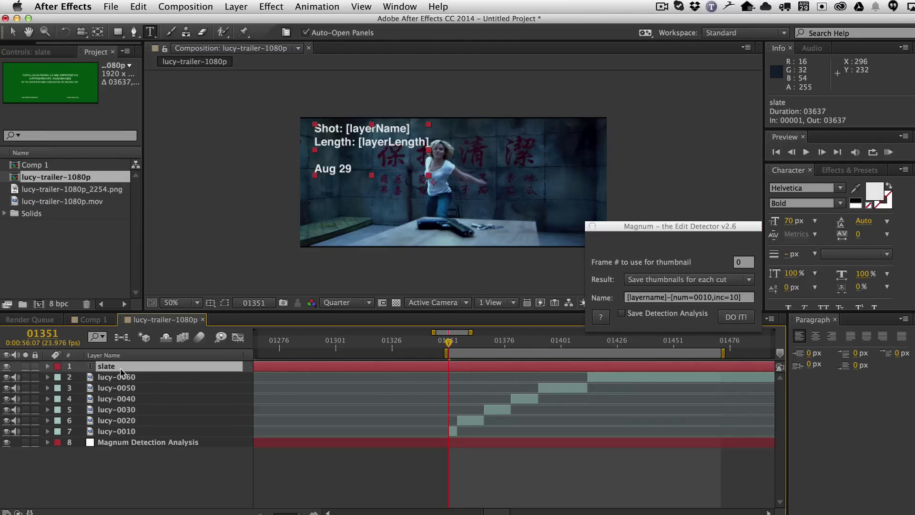
pyautogui.click(840, 203)
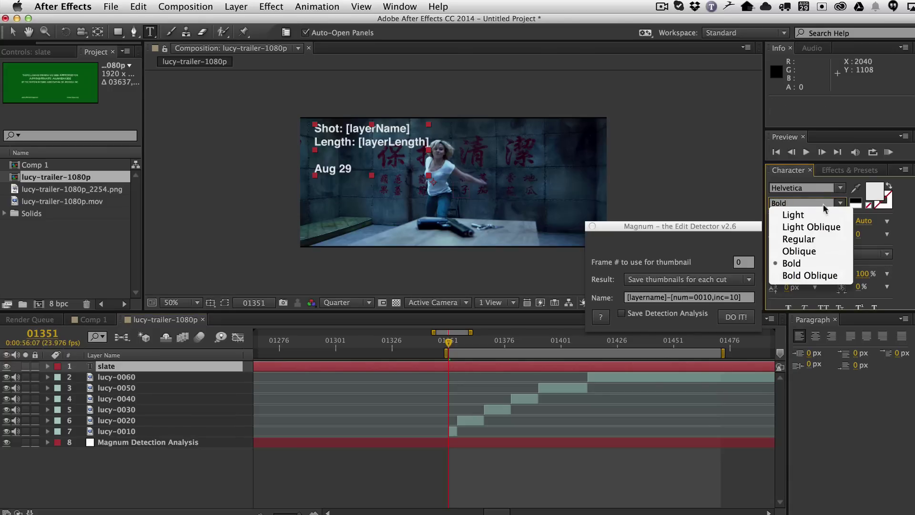
pyautogui.click(794, 239)
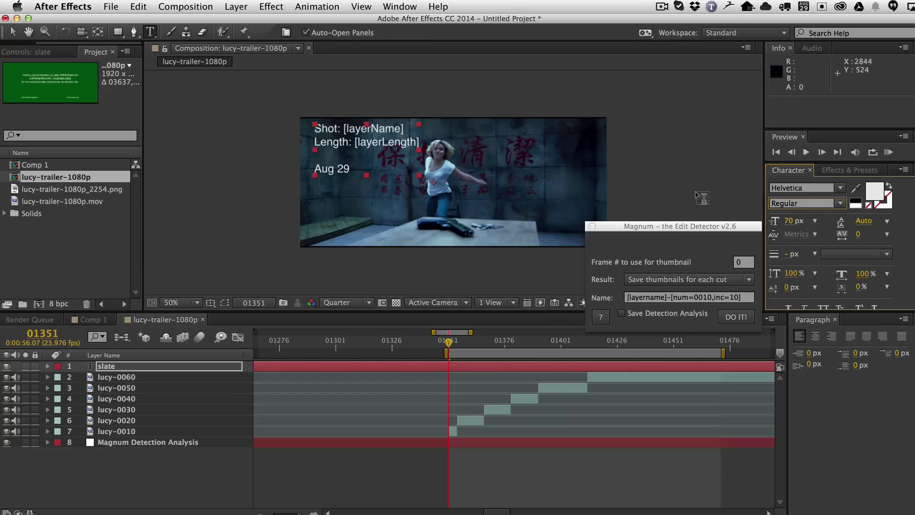
pyautogui.press('F2')
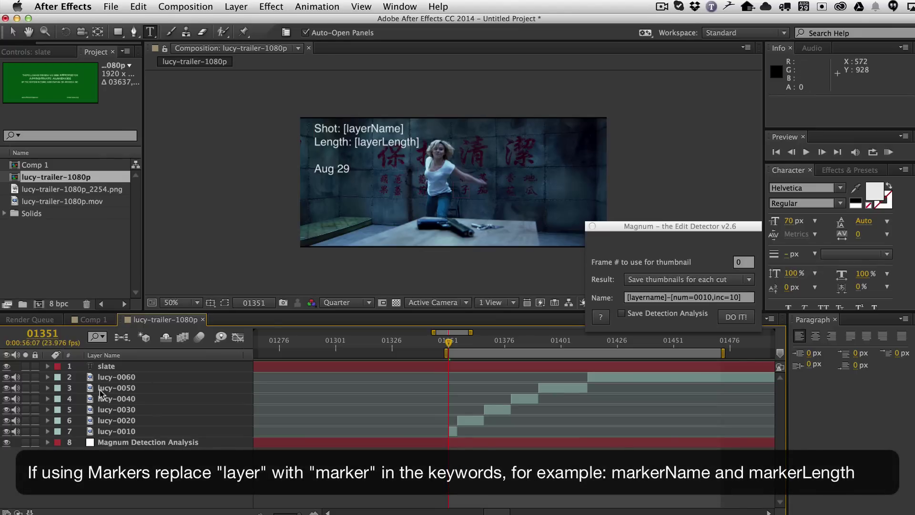
# - Select the slate layer together with all six lucy shot layers and export their thumbnails into the Test folder
pyautogui.click(123, 368)
pyautogui.keyDown('shift'); pyautogui.click(125, 431); pyautogui.keyUp('shift')
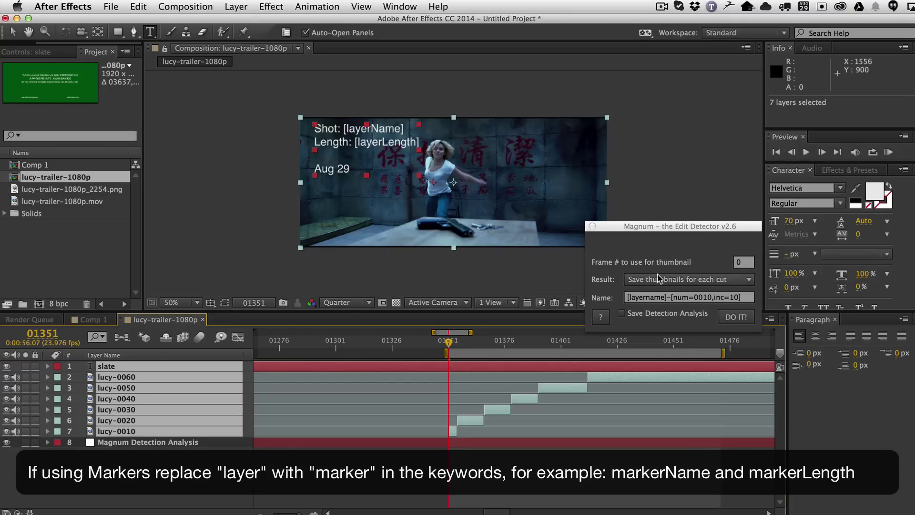
pyautogui.click(742, 318)
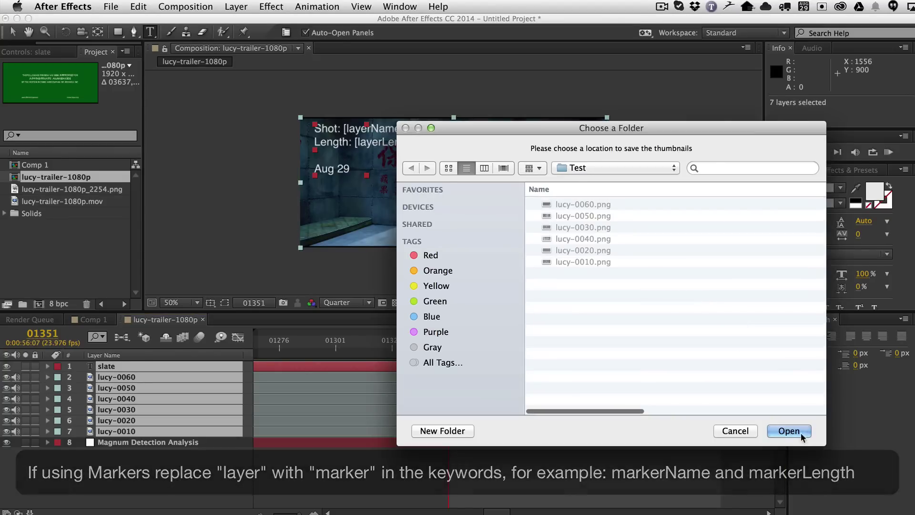
pyautogui.click(790, 430)
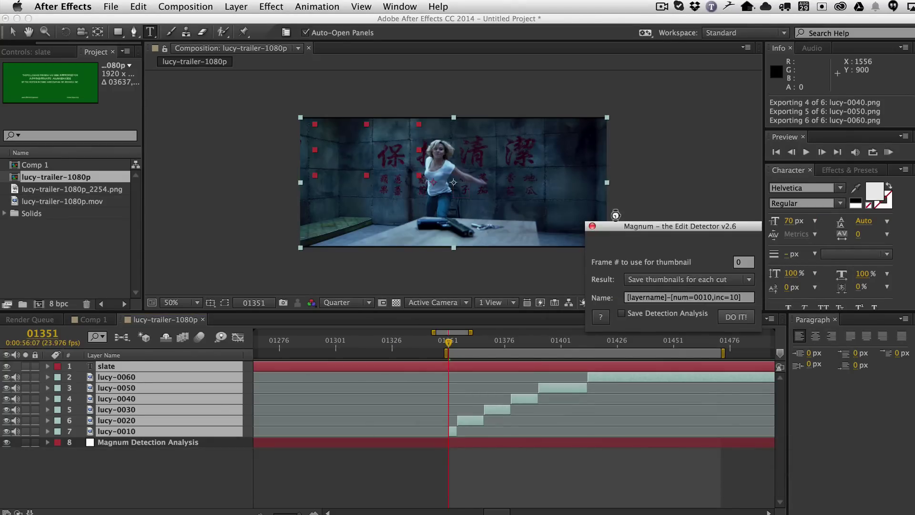
# - Switch to Finder and preview the exported thumbnails from lucy-0010.png to lucy-0060.png in the Test folder, checking their slate text
pyautogui.click(711, 260)
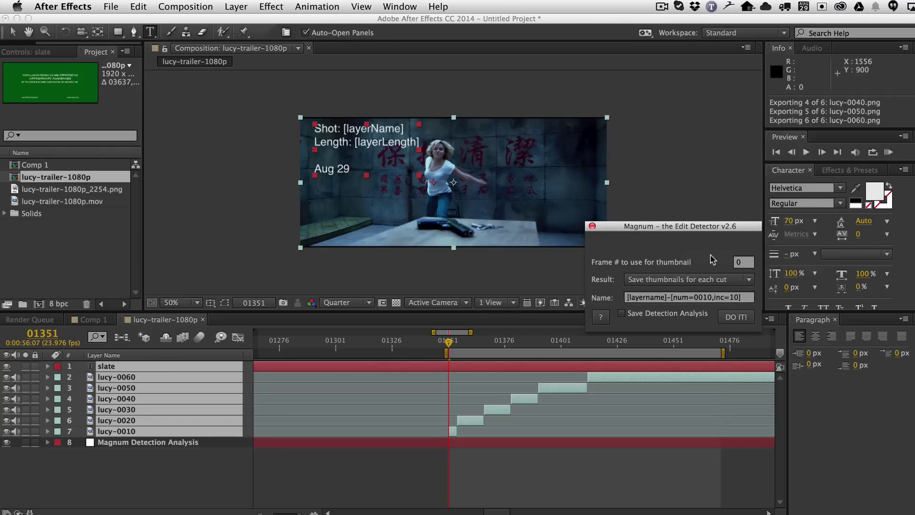
pyautogui.click(116, 379)
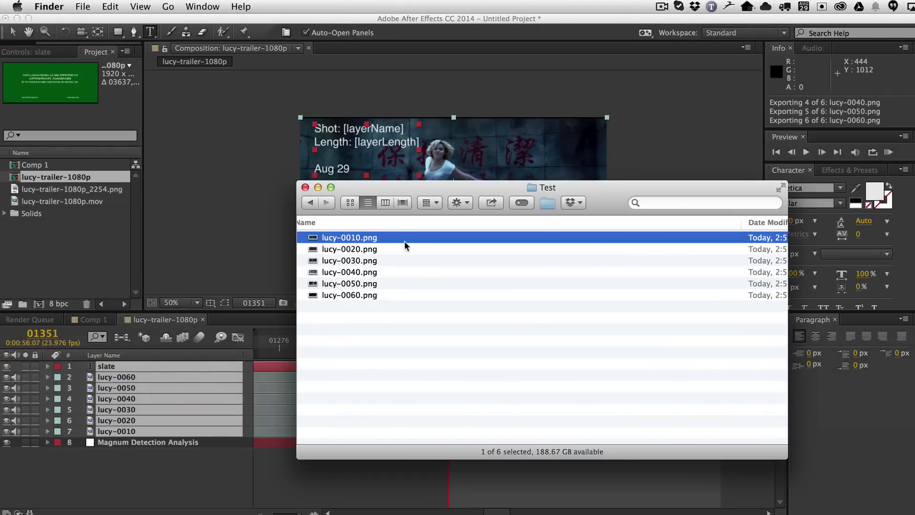
pyautogui.press('space')
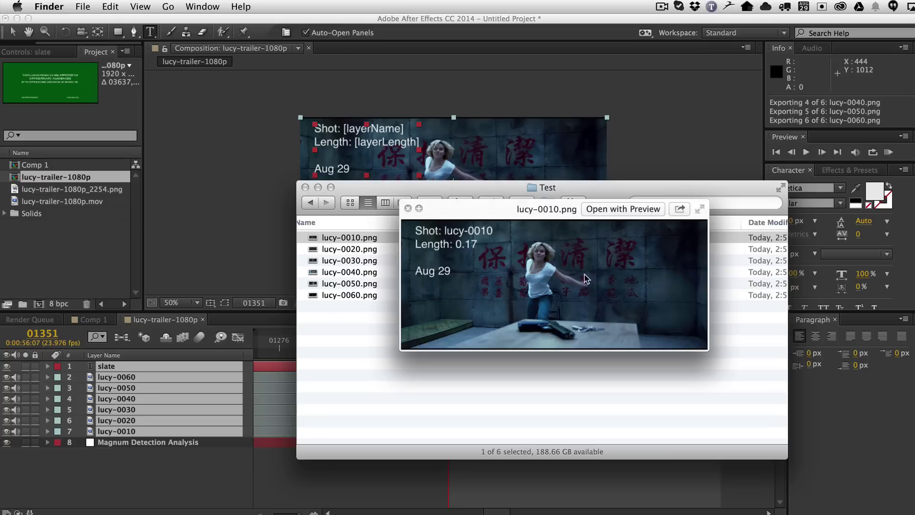
pyautogui.press('Down')
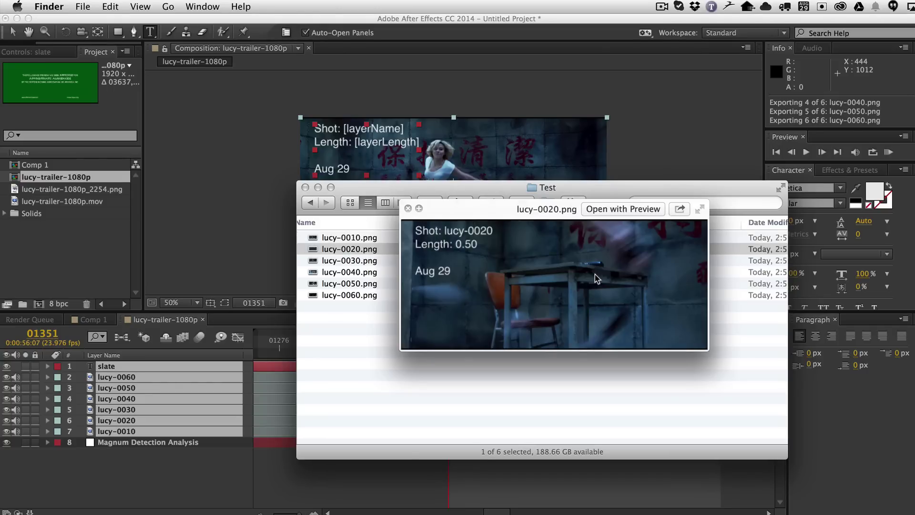
pyautogui.press('Down')
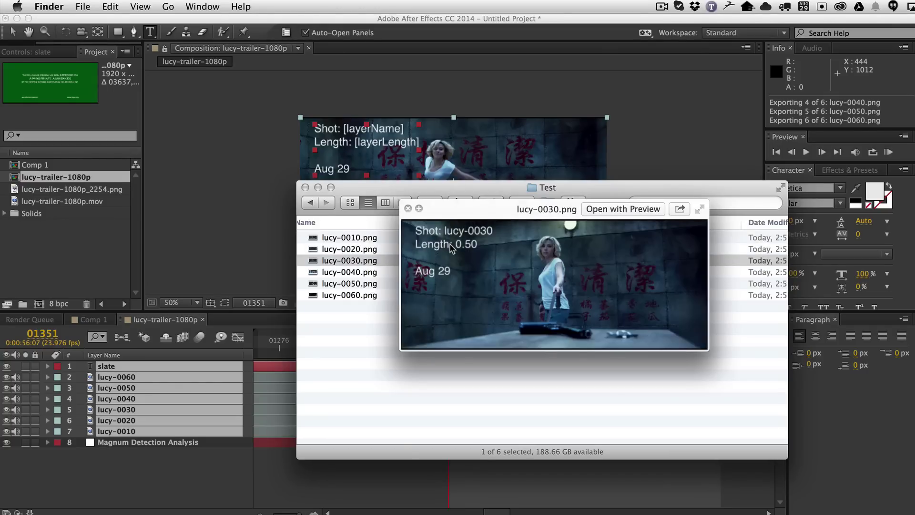
pyautogui.press('Down')
pyautogui.press('Down')
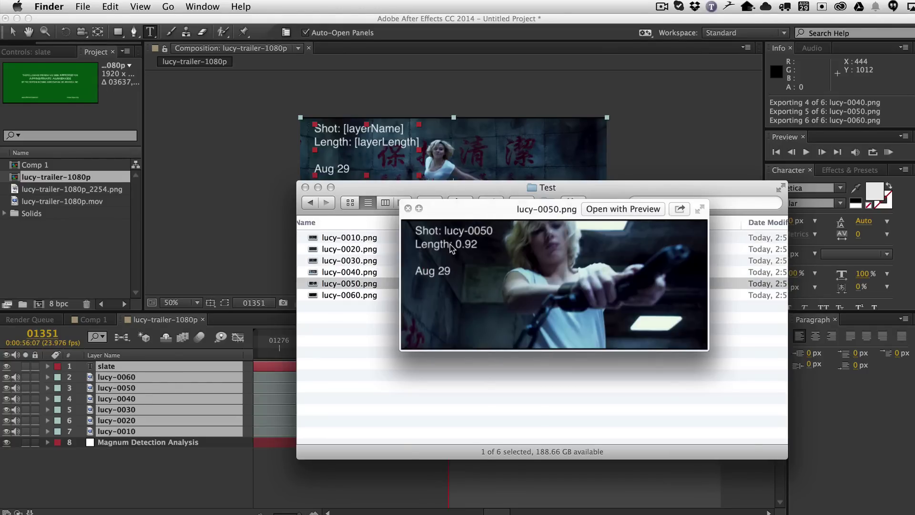
pyautogui.press('Down')
pyautogui.press('Up')
pyautogui.press('Up')
pyautogui.press('Up')
pyautogui.press('Up')
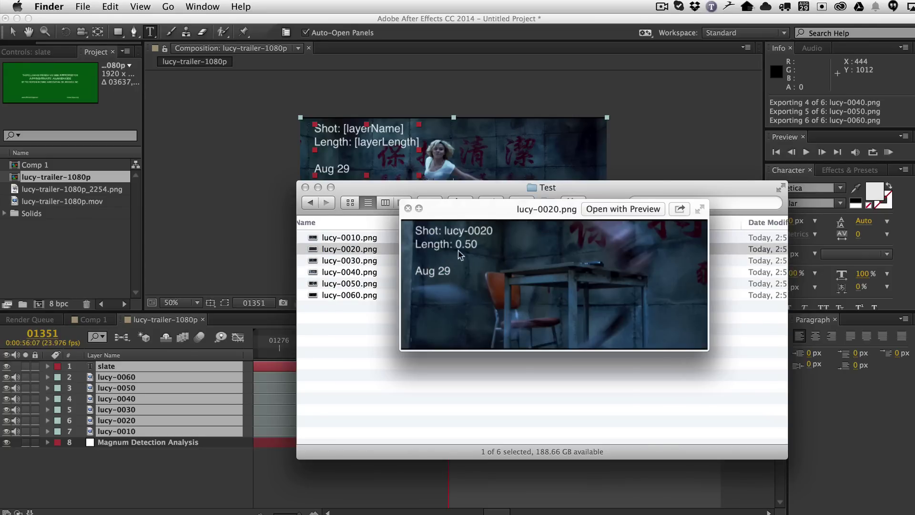
pyautogui.press('space')
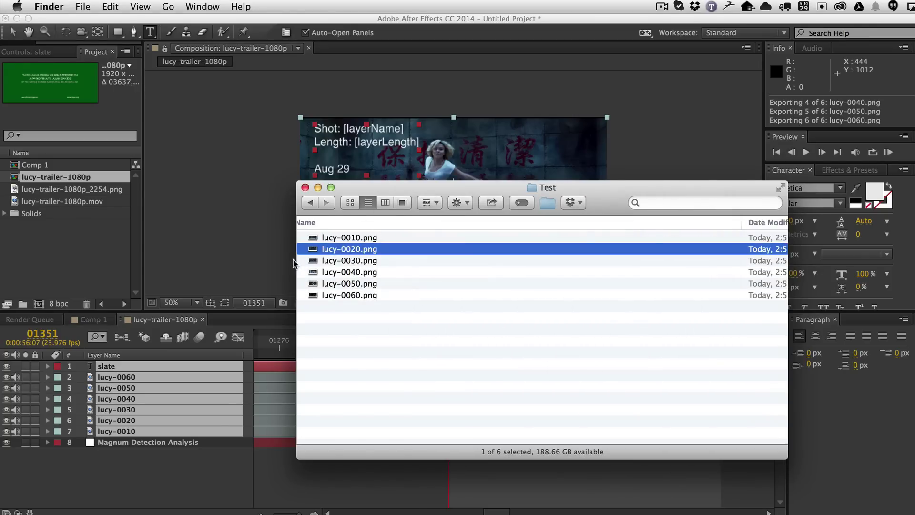
# - Change the keyword on the slate's length line to [layerLengthFrames] in After Effects
pyautogui.click(400, 152)
pyautogui.click(403, 143)
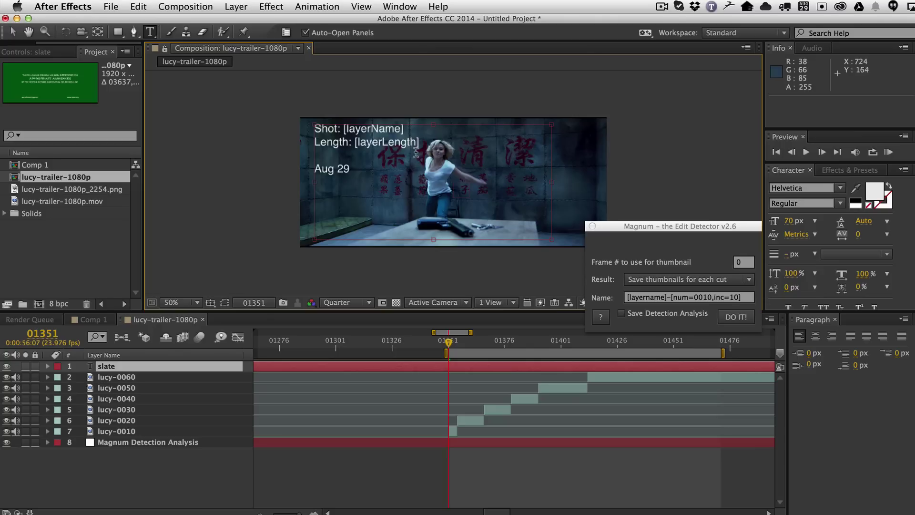
pyautogui.write('frames')
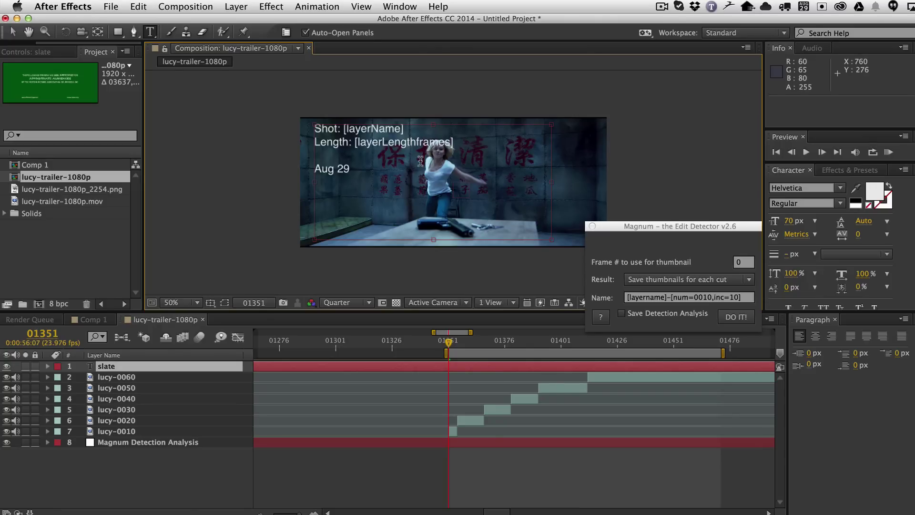
pyautogui.click(422, 150)
pyautogui.press('BackSpace')
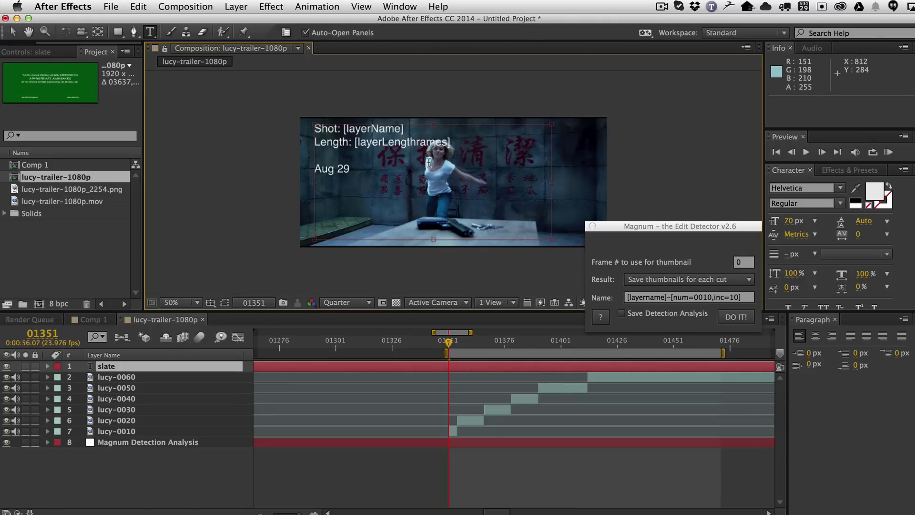
pyautogui.write('F')
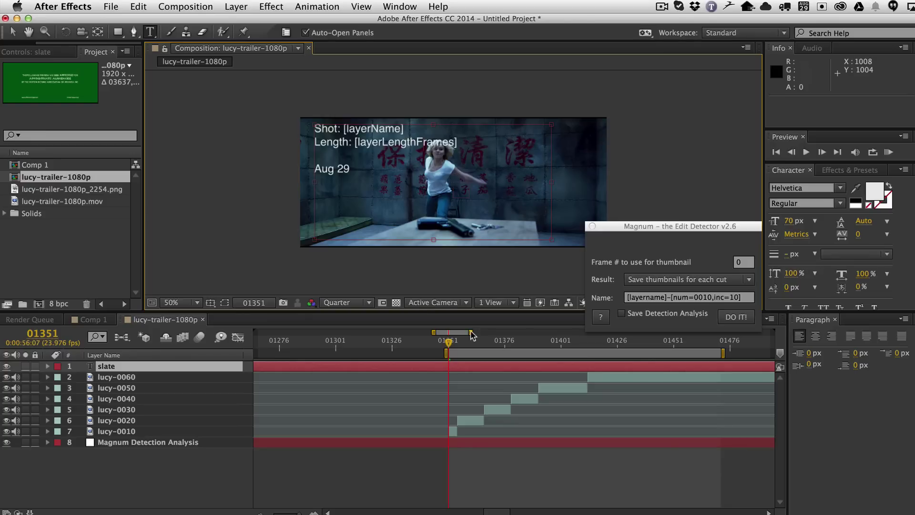
# - Select the slate layer with all six lucy shot layers and export their thumbnails with the frame-based length into the Test folder
pyautogui.keyDown('shift'); pyautogui.click(147, 432); pyautogui.keyUp('shift')
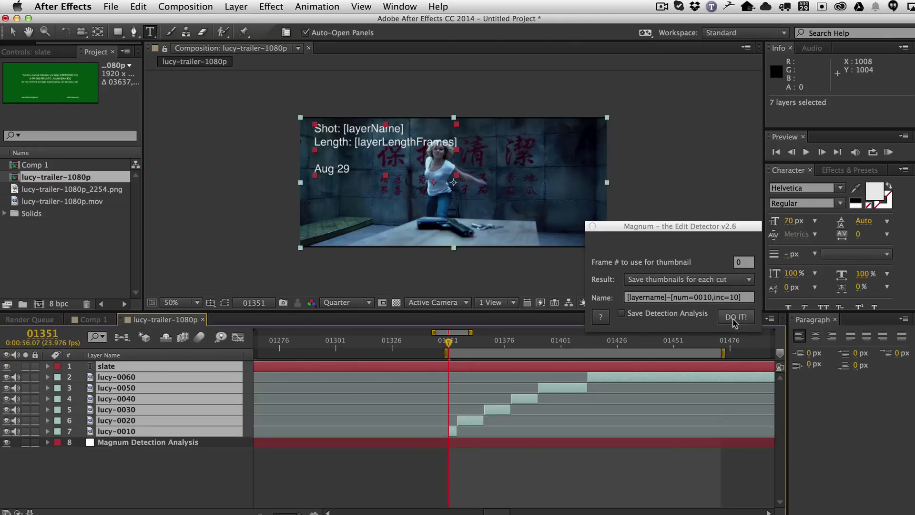
pyautogui.click(736, 317)
pyautogui.click(789, 431)
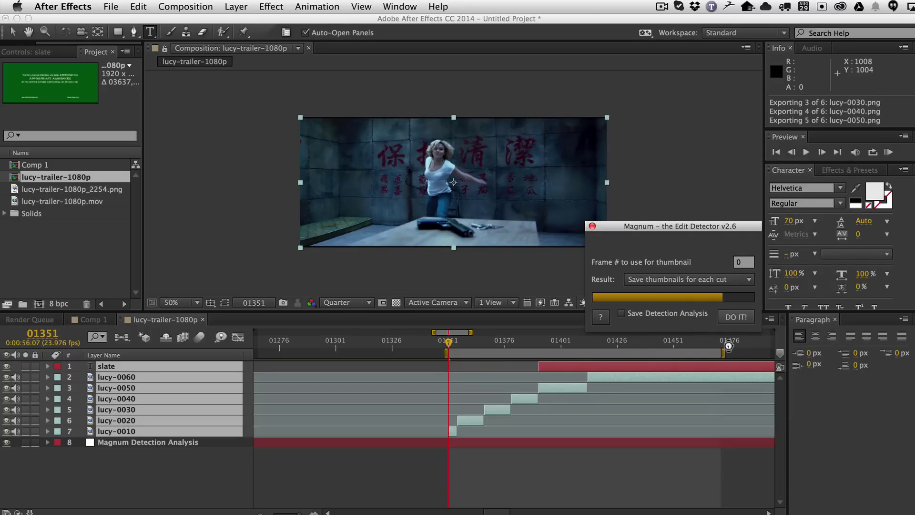
pyautogui.click(708, 256)
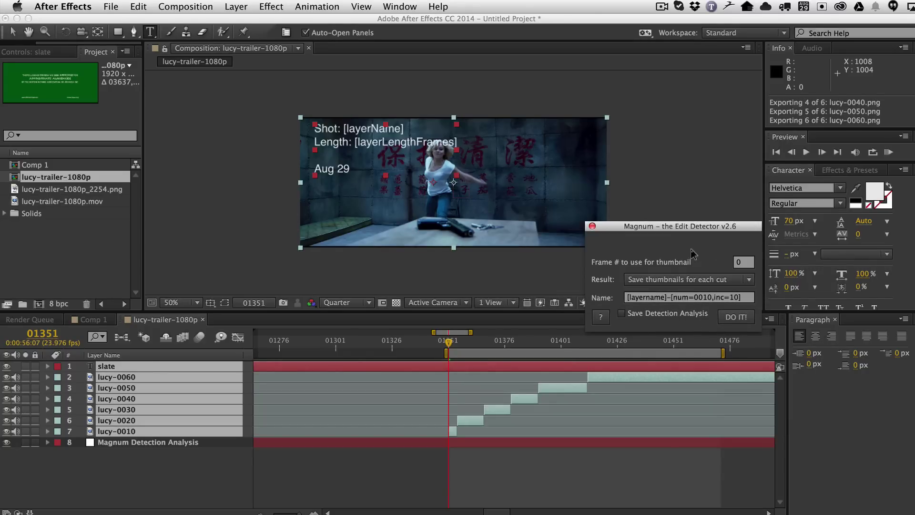
# - Preview the re-exported thumbnails in the Test folder in Finder to check the length in frames, and return to After Effects
pyautogui.click(123, 385)
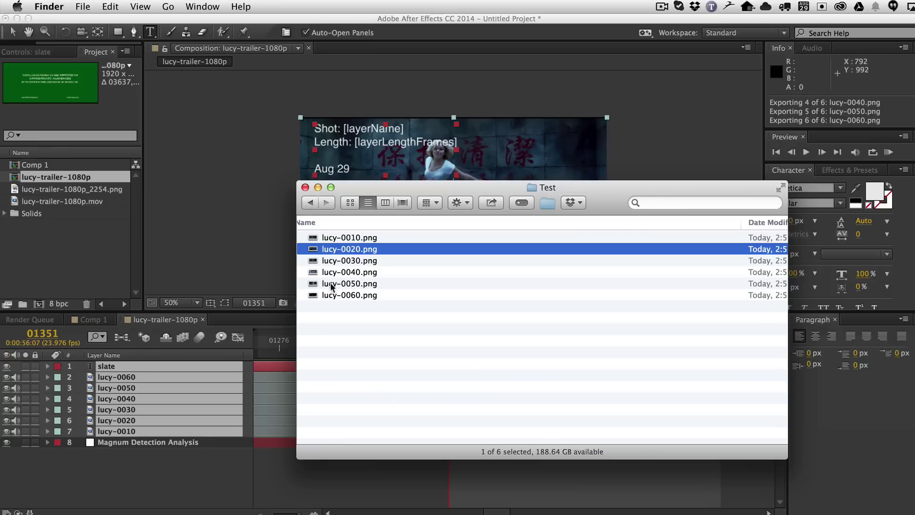
pyautogui.click(374, 239)
pyautogui.press('space')
pyautogui.press('Down')
pyautogui.press('Down')
pyautogui.press('Down')
pyautogui.press('Down')
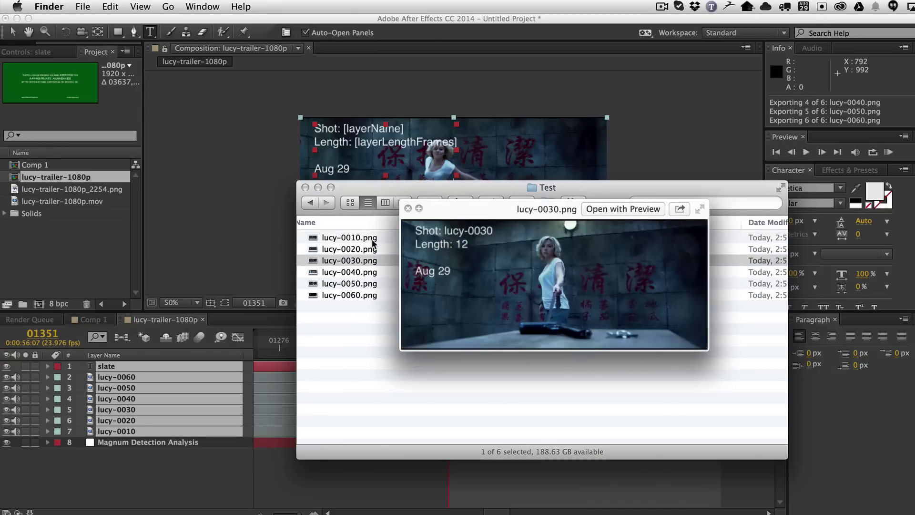
pyautogui.press('Down')
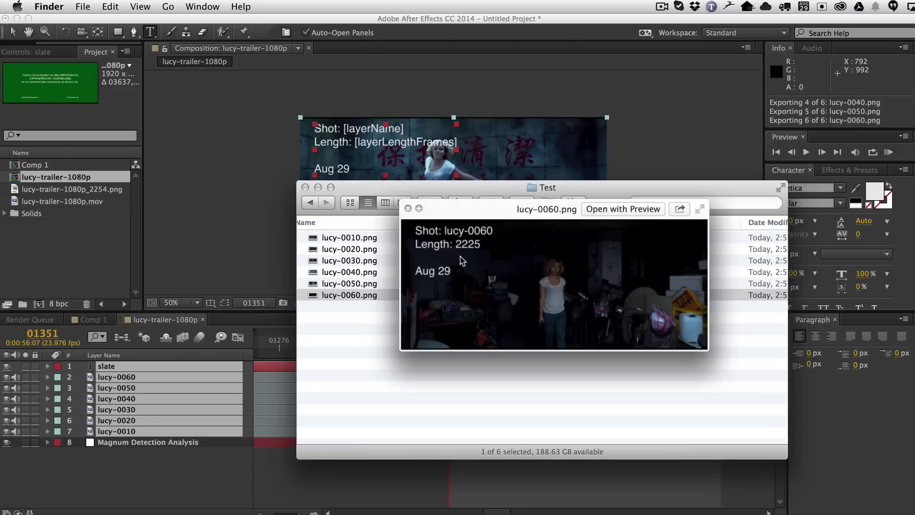
pyautogui.press('space')
pyautogui.click(509, 472)
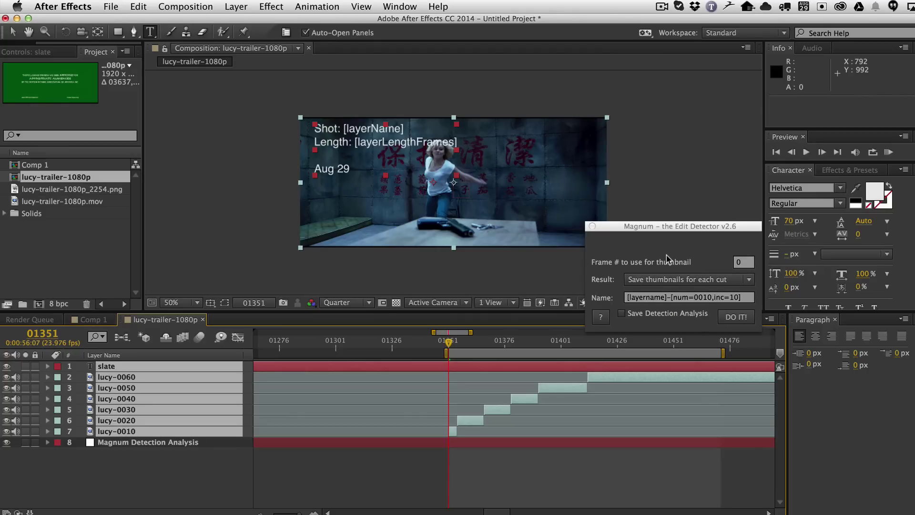
# - Switch to Finder and add the export_template.txt file to the Test folder alongside the thumbnails
pyautogui.press('super+Tab')
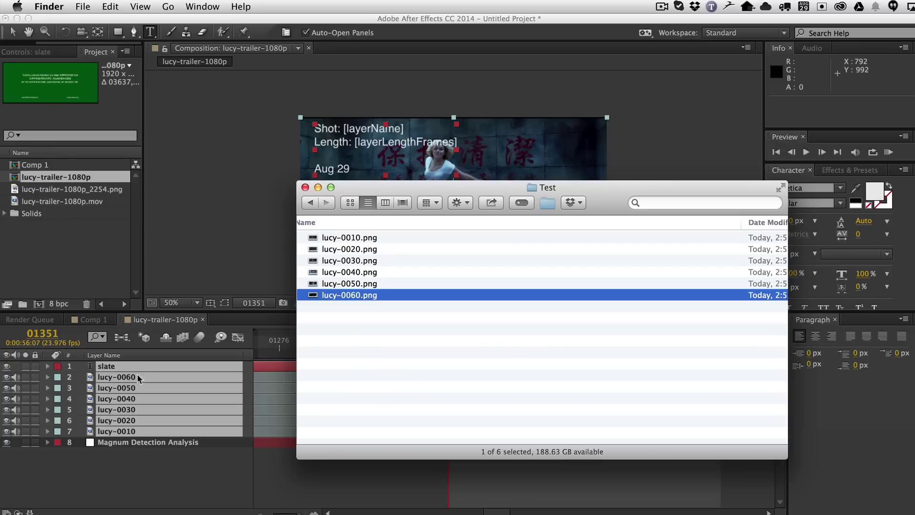
pyautogui.click(543, 303)
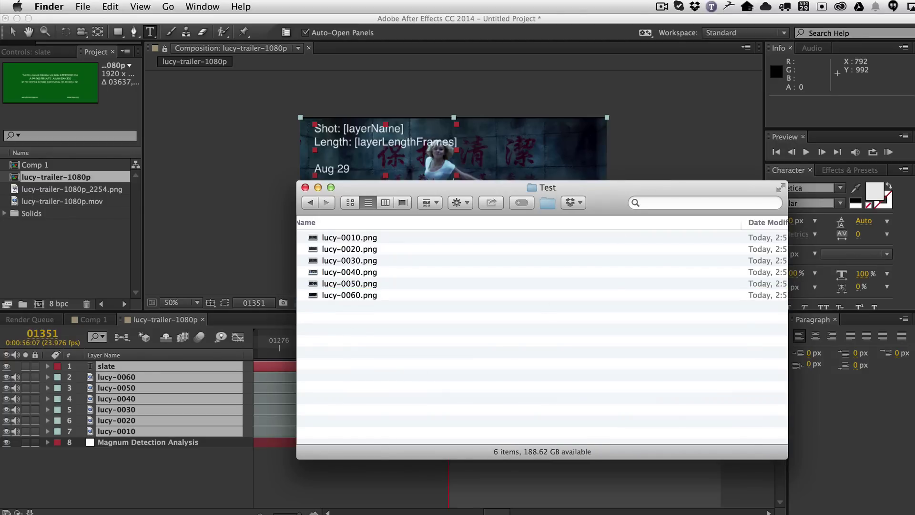
pyautogui.moveTo(470, 512); pyautogui.dragTo(487, 358)
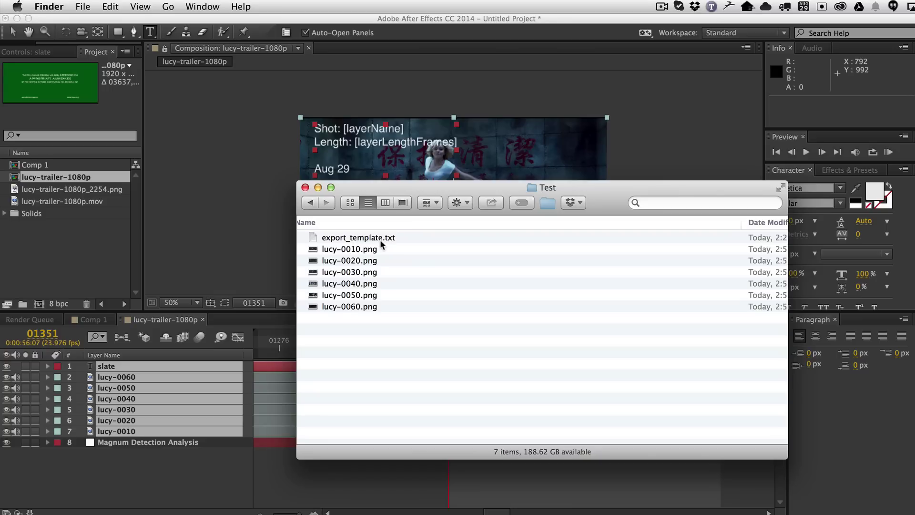
# - Open export_template.txt, enter "[layerName] [layerLengthFrames] [layerInPoint]" on one line separated by tabs, and save and close the file
pyautogui.click(331, 242)
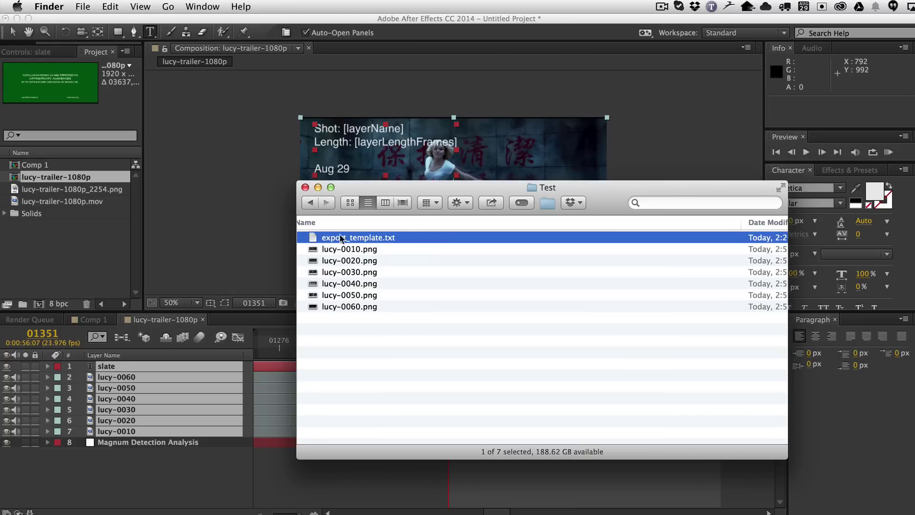
pyautogui.doubleClick(363, 239)
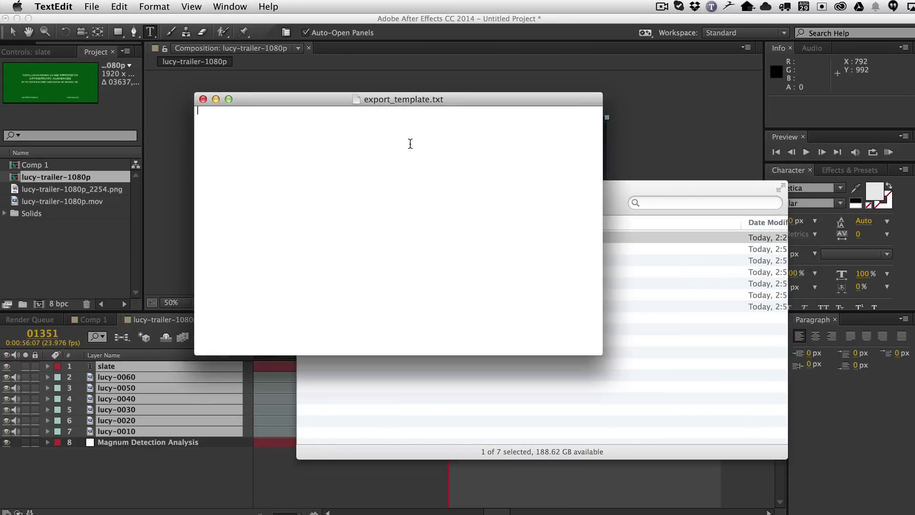
pyautogui.moveTo(313, 101); pyautogui.dragTo(462, 176)
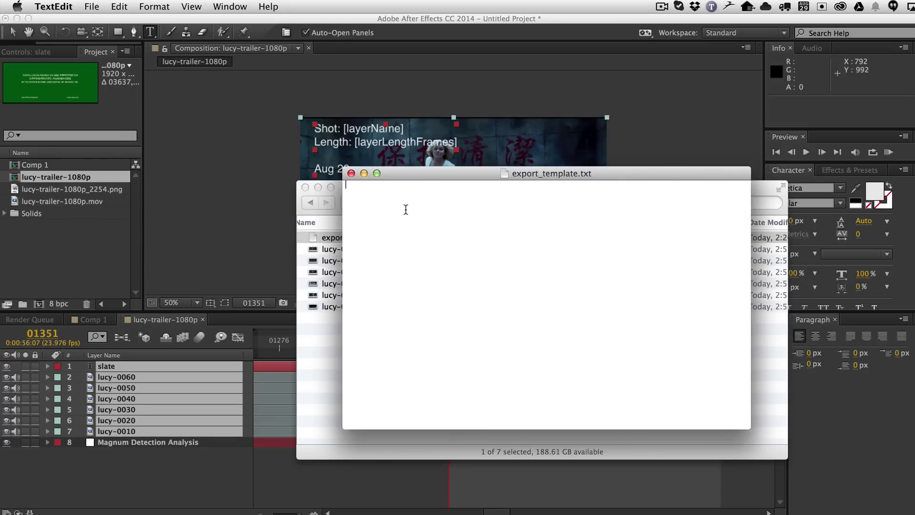
pyautogui.write('[layerName')
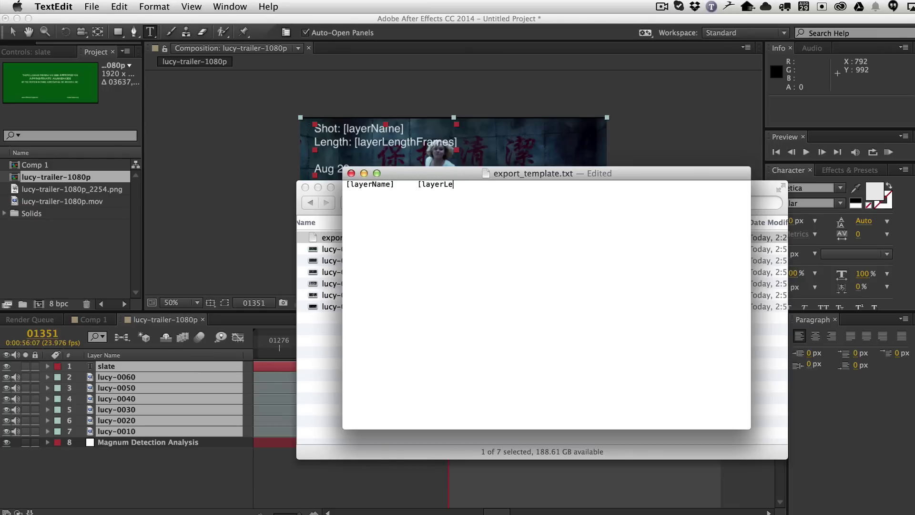
pyautogui.write('ngh')
pyautogui.write('hFrames')
pyautogui.press('Tab')
pyautogui.press('super+s')
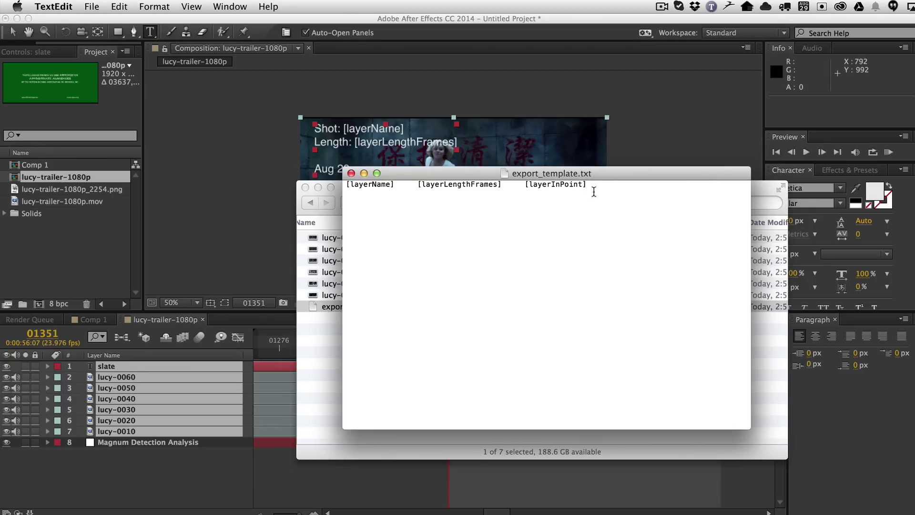
pyautogui.click(352, 173)
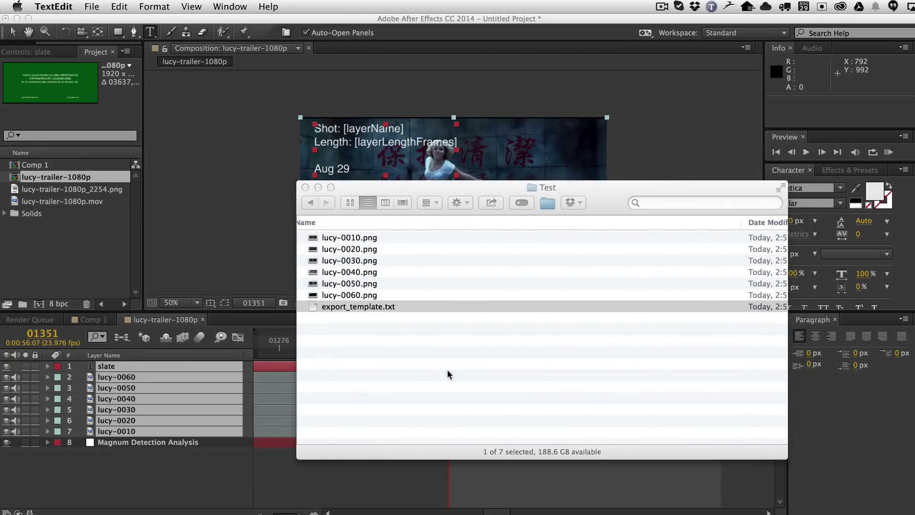
# - Return to After Effects, deselect all layers and hide the slate layer
pyautogui.click(205, 484)
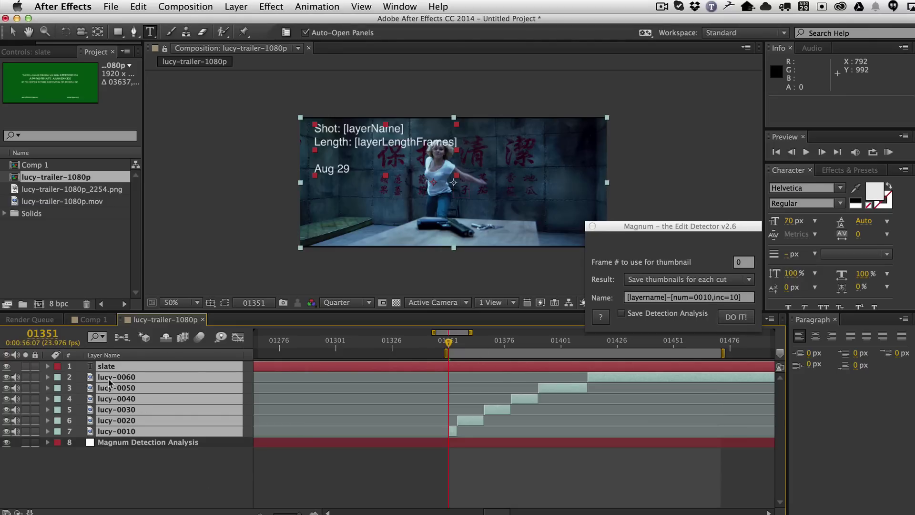
pyautogui.click(747, 322)
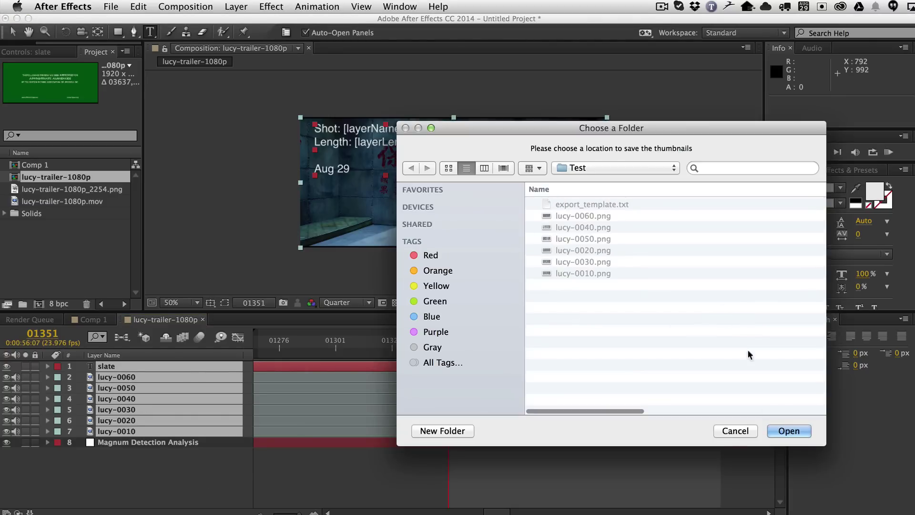
pyautogui.click(735, 431)
pyautogui.click(107, 464)
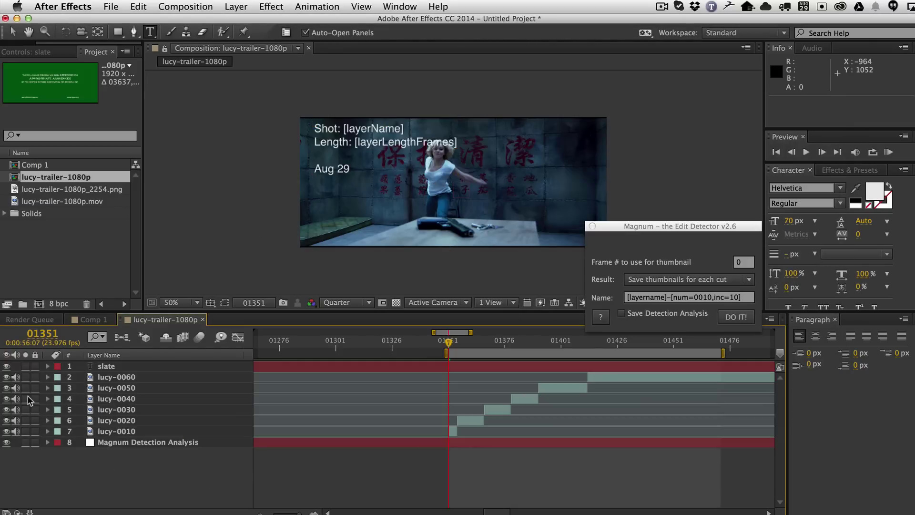
pyautogui.click(7, 366)
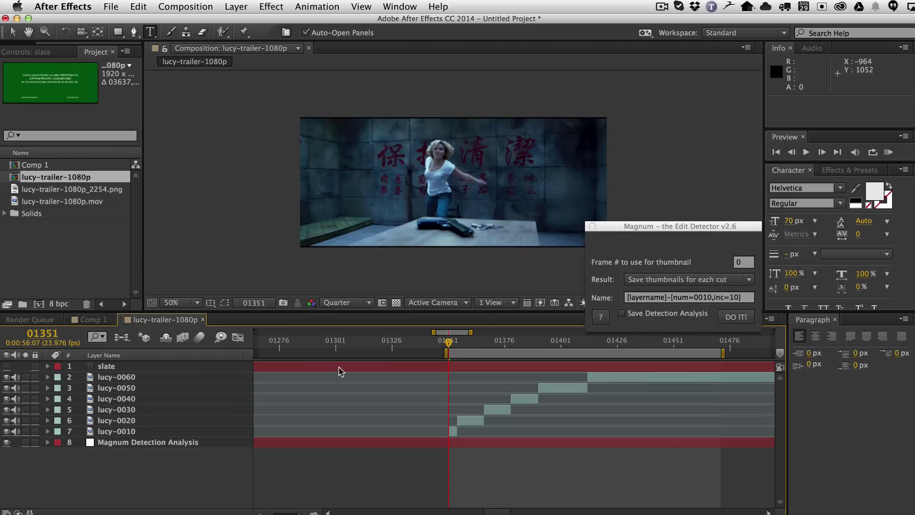
# - Select only the six lucy shot layers, lucy-0060 to lucy-0010, and export their thumbnails into the Test folder containing export_template.txt
pyautogui.click(109, 378)
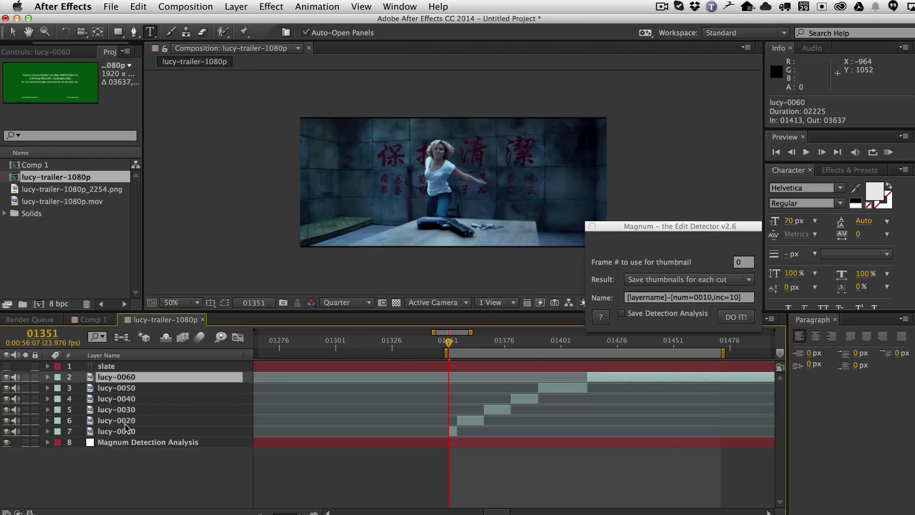
pyautogui.keyDown('shift'); pyautogui.click(126, 430); pyautogui.keyUp('shift')
pyautogui.click(724, 317)
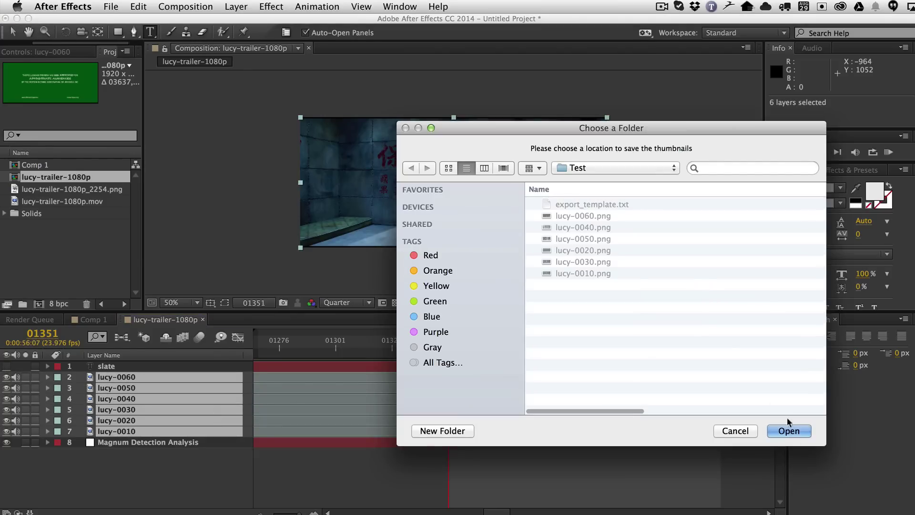
pyautogui.click(783, 431)
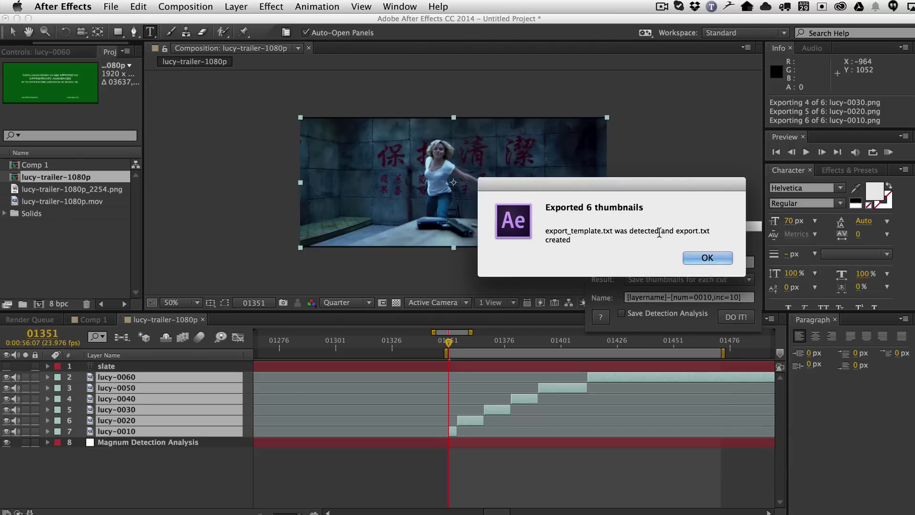
# - Dismiss the export message, switch to Finder and preview the contents of export.txt in the Test folder
pyautogui.click(699, 259)
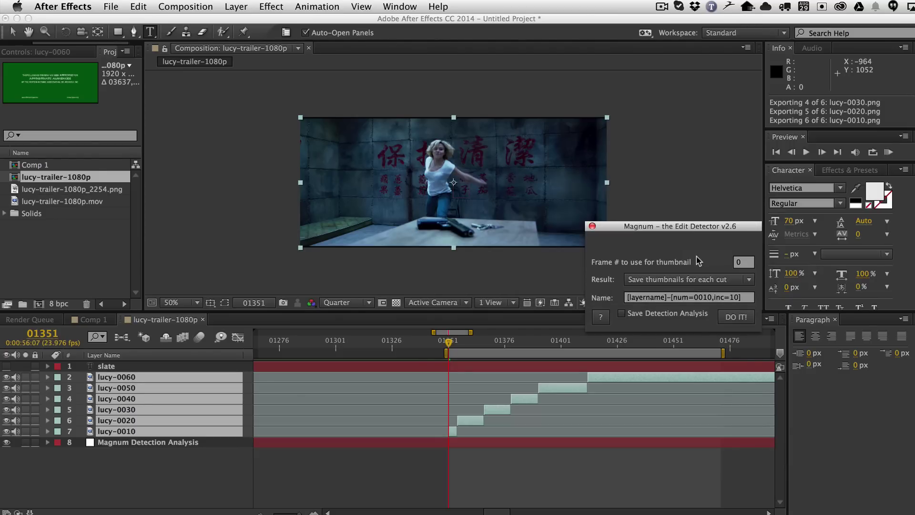
pyautogui.click(180, 378)
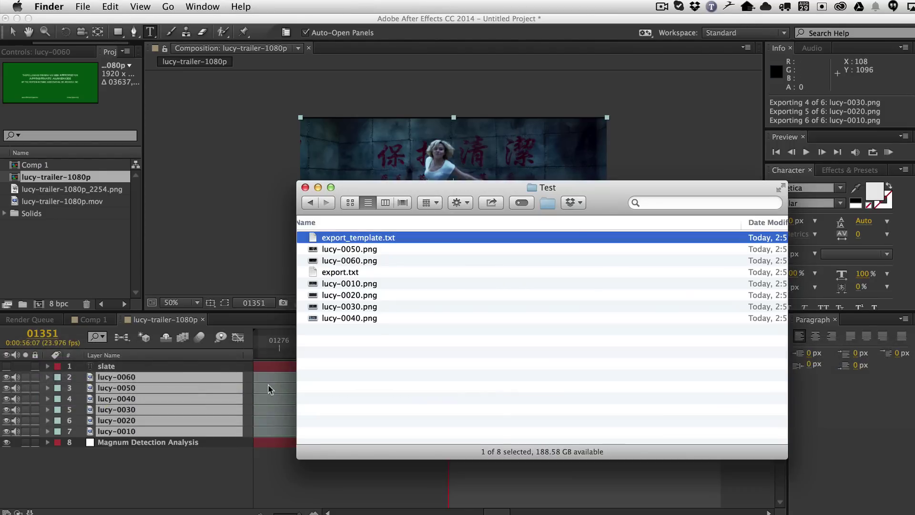
pyautogui.click(365, 272)
pyautogui.press('space')
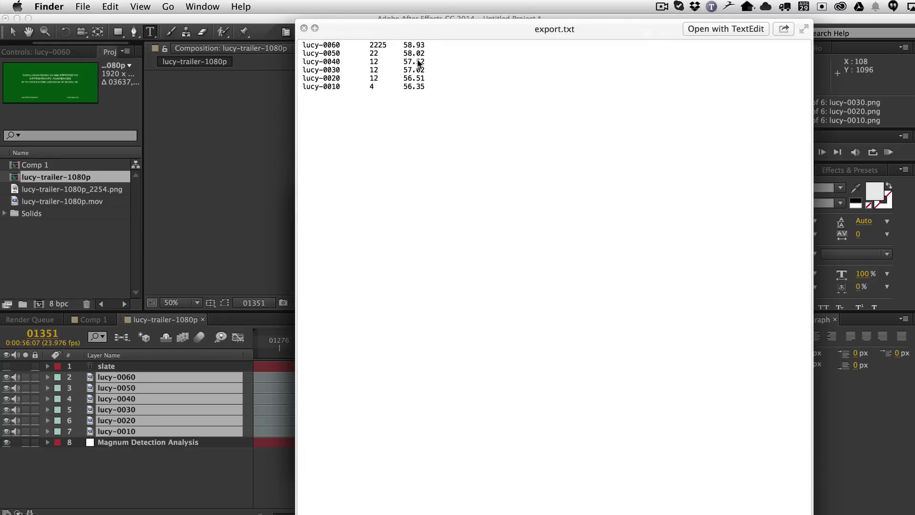
pyautogui.press('space')
# - Open export_template.txt, change the last field to "[layerInPointFrames]", and save and close the file
pyautogui.doubleClick(374, 236)
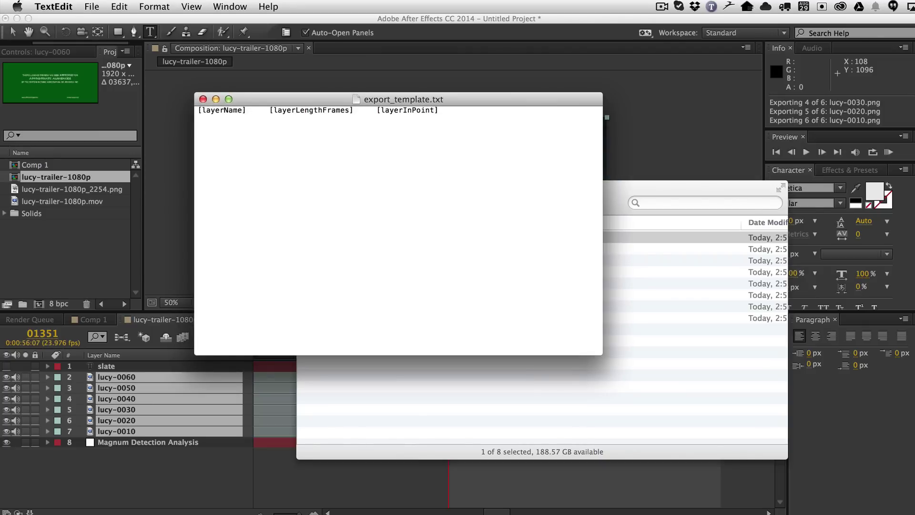
pyautogui.write('Frames')
pyautogui.press('super+s')
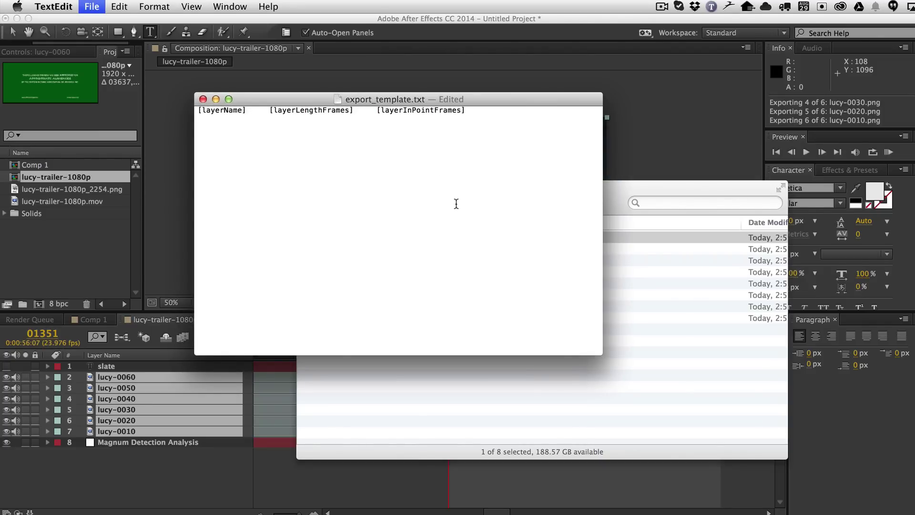
pyautogui.press('super+w')
# - Return to After Effects and export the selected lucy layers' thumbnails into the Test folder again using the edited template
pyautogui.click(803, 268)
pyautogui.click(736, 317)
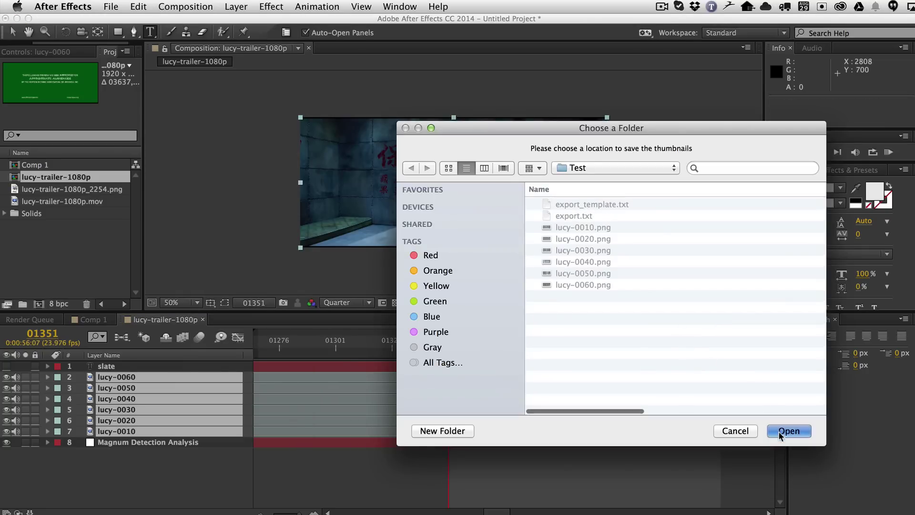
pyautogui.click(781, 435)
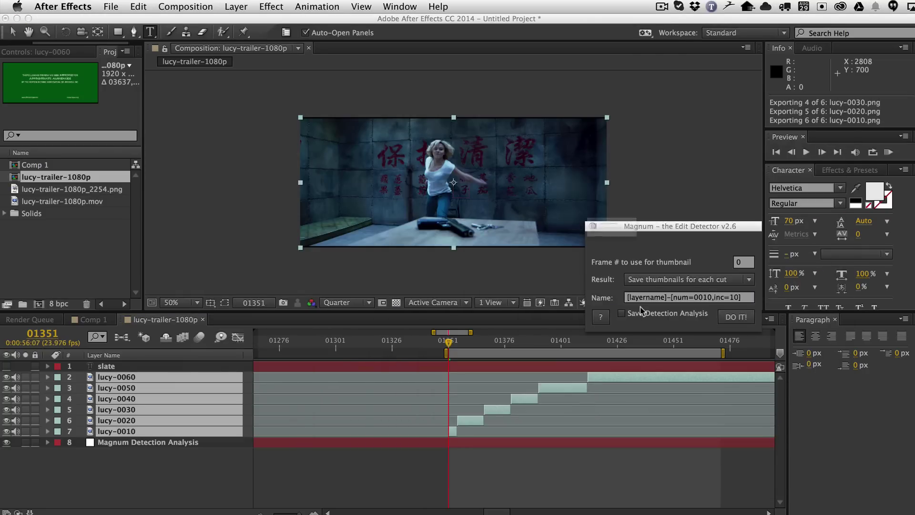
pyautogui.click(707, 258)
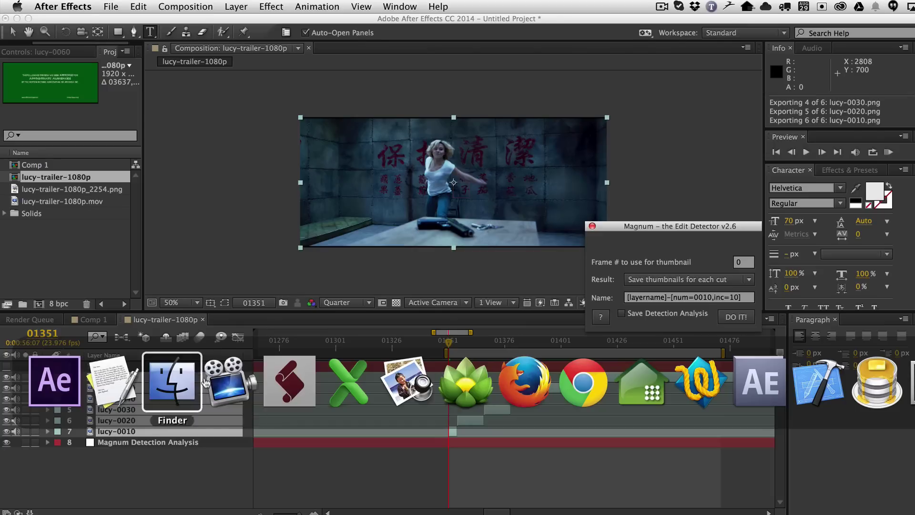
# - Switch to Finder and preview the regenerated export.txt to check the layer in points
pyautogui.click(191, 389)
pyautogui.click(337, 250)
pyautogui.press('space')
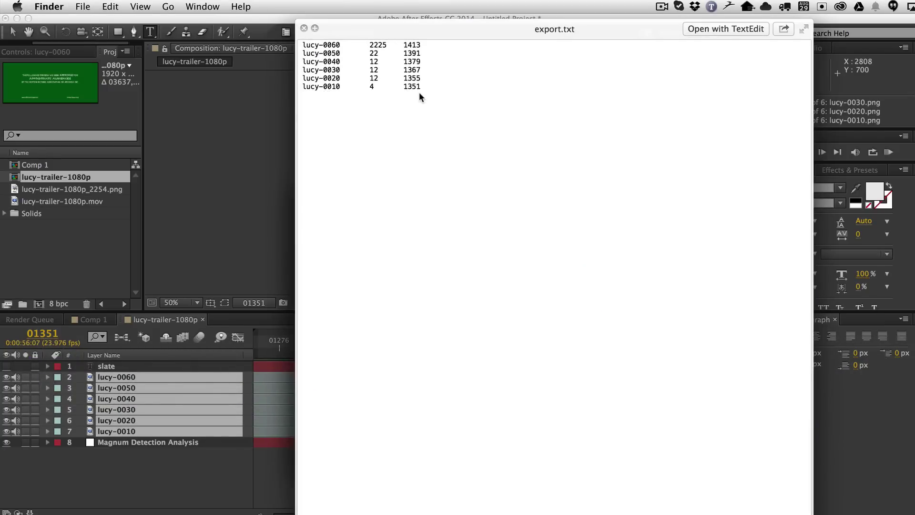
pyautogui.press('space')
# - Open export.txt from the Test folder in Microsoft Excel
pyautogui.rightClick(342, 250)
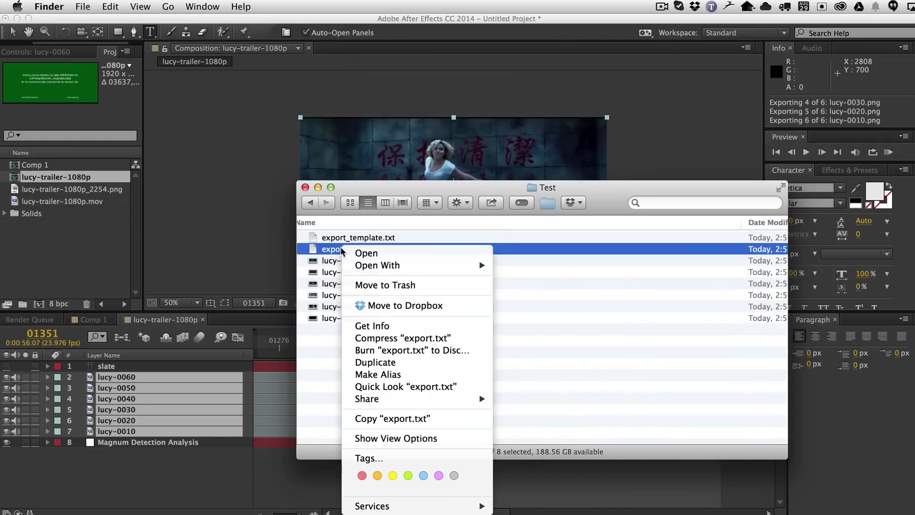
pyautogui.moveTo(394, 266)
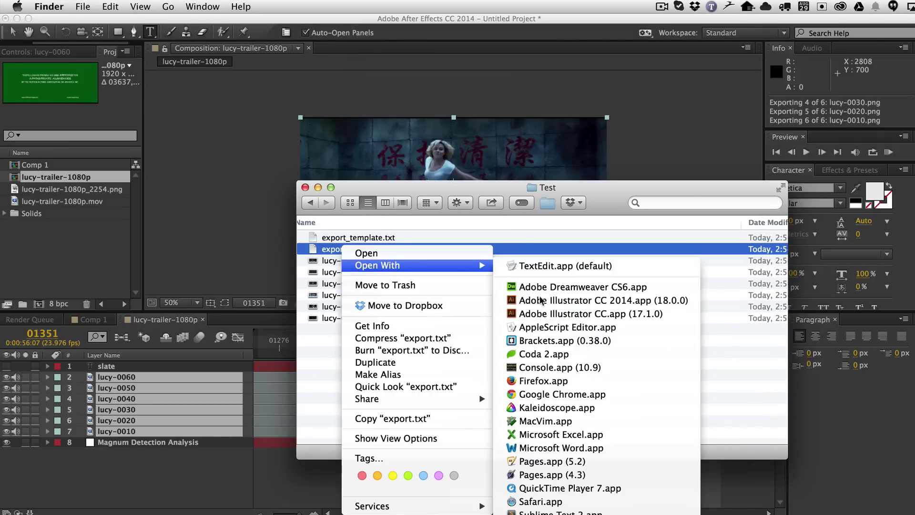
pyautogui.click(592, 439)
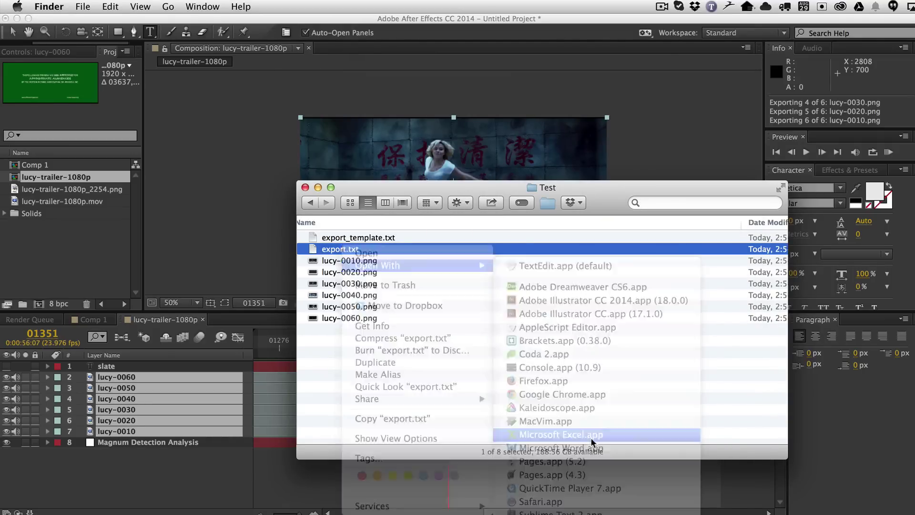